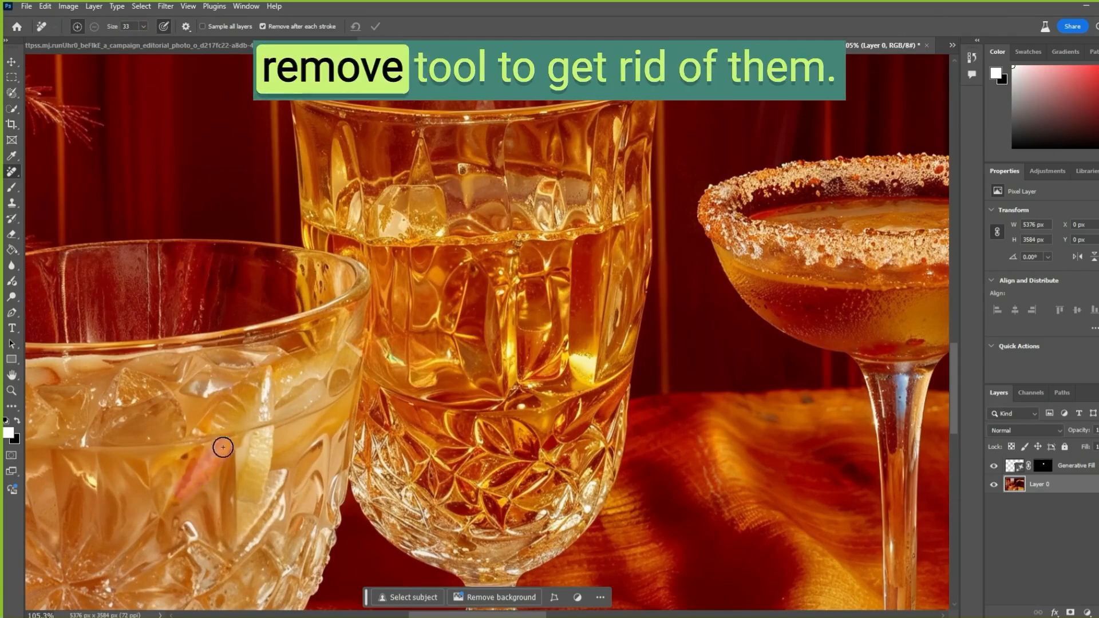
# Remove the blemish on the front glass with the Remove tool.
pyautogui.moveTo(284, 379); pyautogui.dragTo(315, 358)
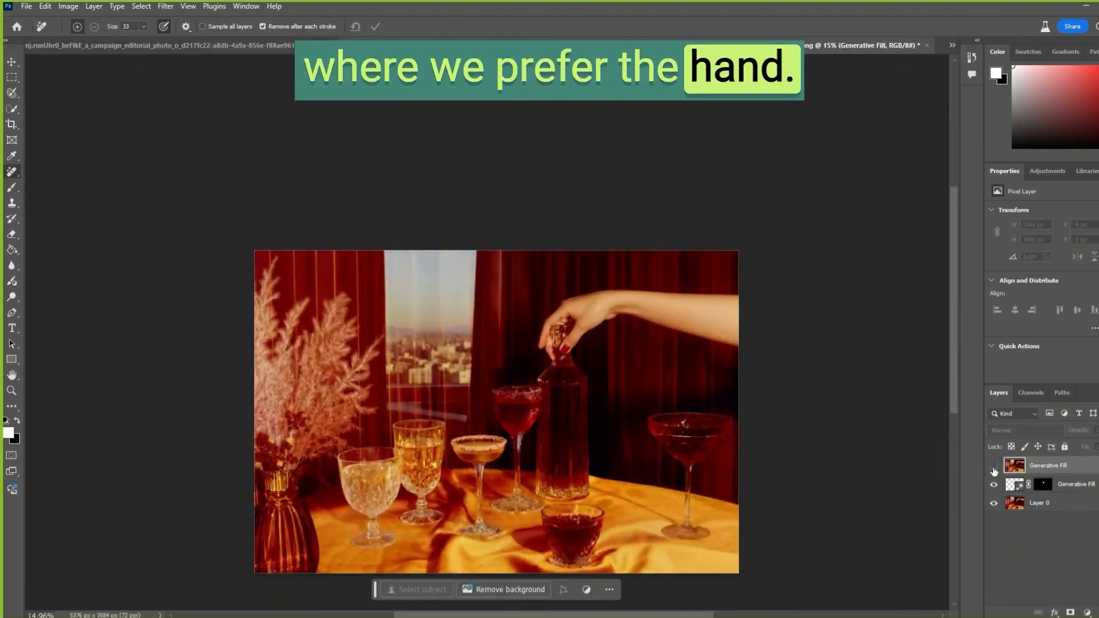
# Show the upper Generative Fill layer with the hand and invert its layer mask to black, ready for brush painting.
pyautogui.click(994, 471)
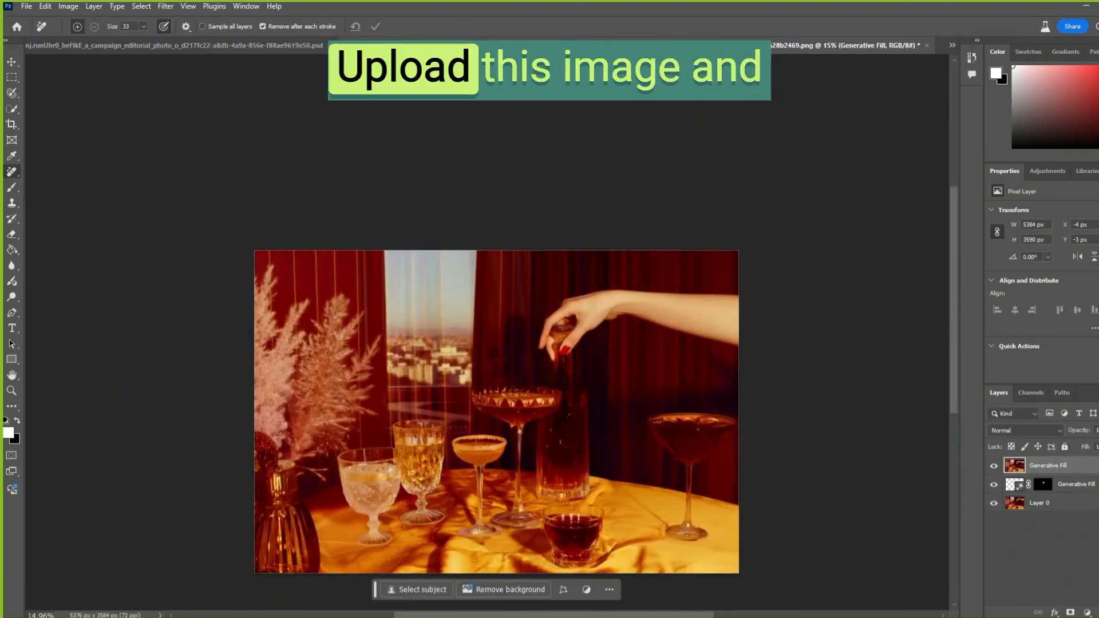
pyautogui.press('v')
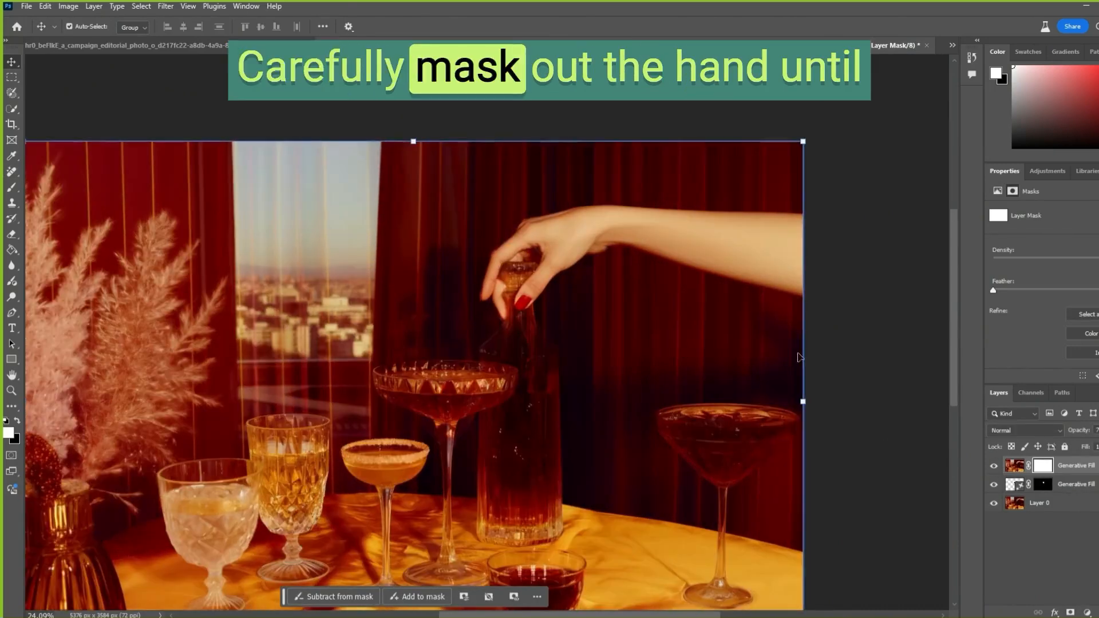
pyautogui.hotkey('ctrl', 'i')
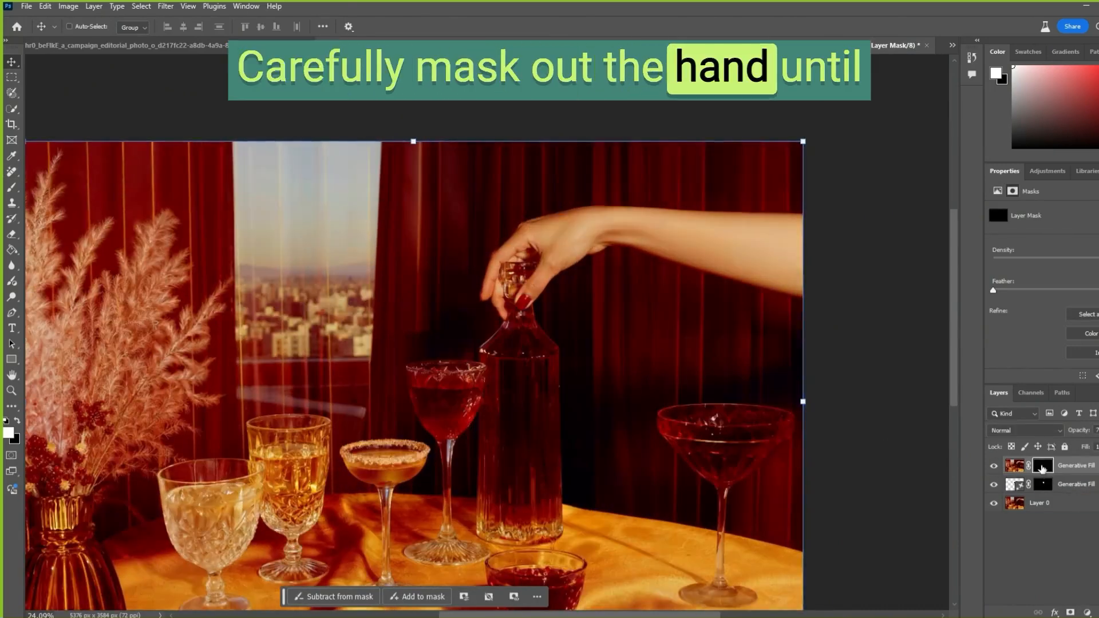
pyautogui.click(12, 204)
pyautogui.click(12, 187)
pyautogui.click(87, 26)
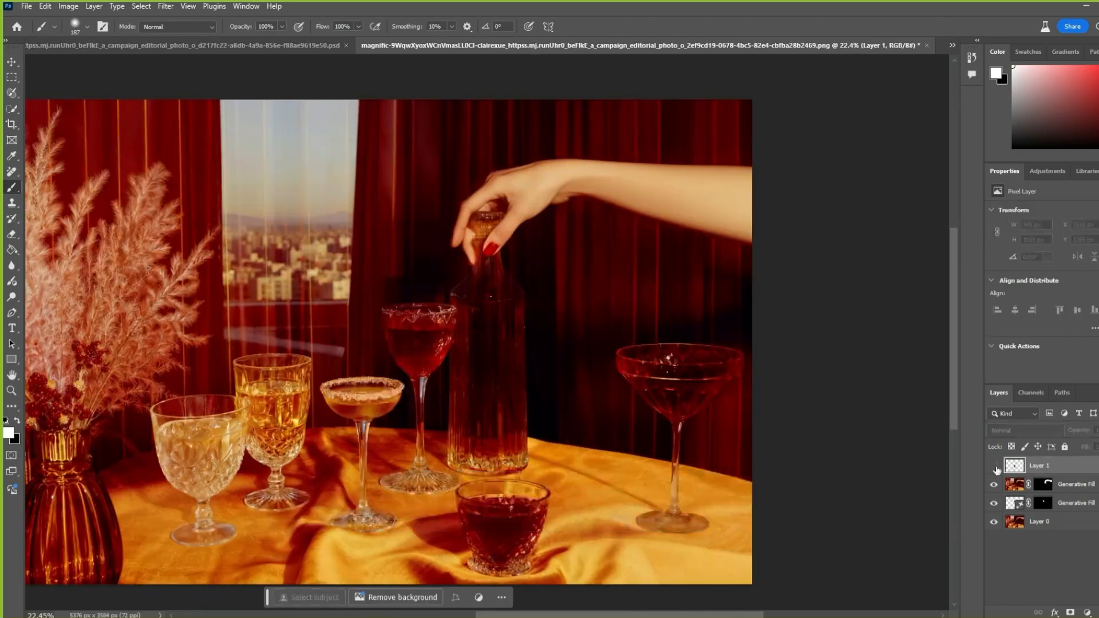
# Scale the vodka bottle cutout to about 198% and position it over the original bottle under the hand.
pyautogui.moveTo(413, 342); pyautogui.dragTo(491, 396)
pyautogui.moveTo(490, 326)
pyautogui.mouseDown()
pyautogui.moveTo(515, 292)
pyautogui.moveTo(538, 200)
pyautogui.mouseUp()
pyautogui.hotkey('alt', 'space')
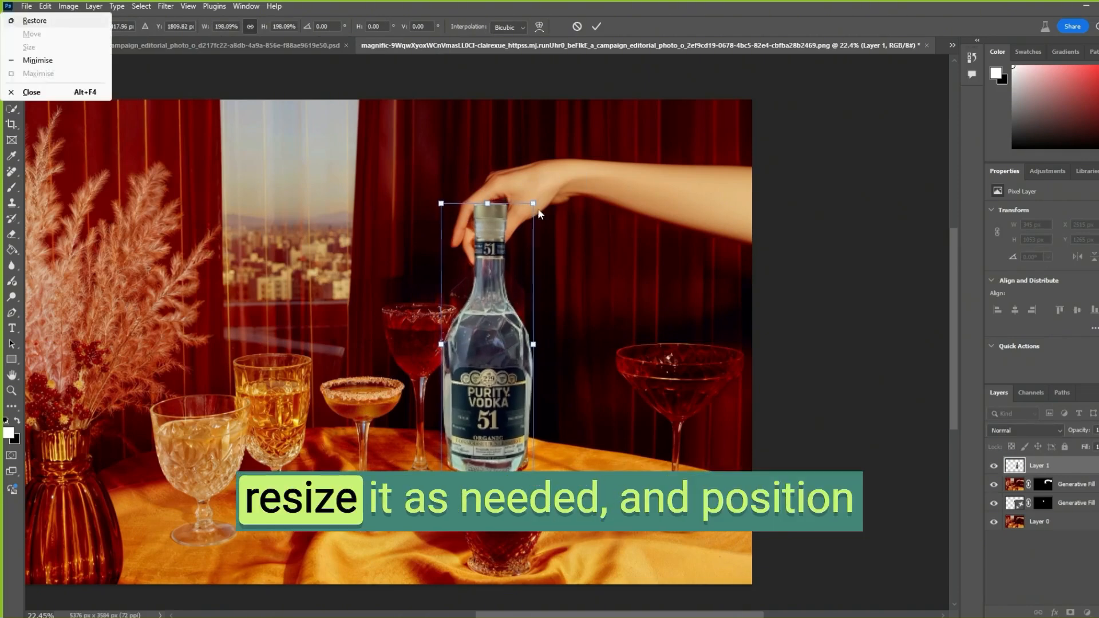
pyautogui.press('Return')
pyautogui.scroll(7, 550, 261)
pyautogui.click(11, 62)
pyautogui.click(11, 156)
pyautogui.click(1059, 522)
pyautogui.keyDown('shift'); pyautogui.click(1072, 486); pyautogui.keyUp('shift')
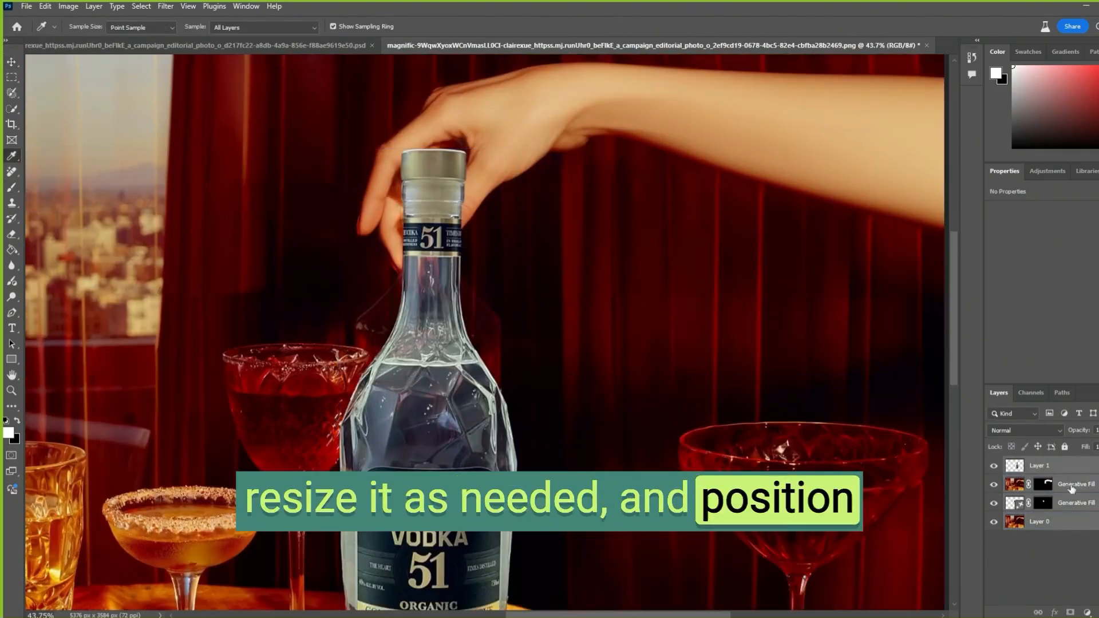
pyautogui.click(1076, 503)
pyautogui.click(1059, 521)
pyautogui.scroll(-8, 616, 298)
pyautogui.scroll(3, 624, 355)
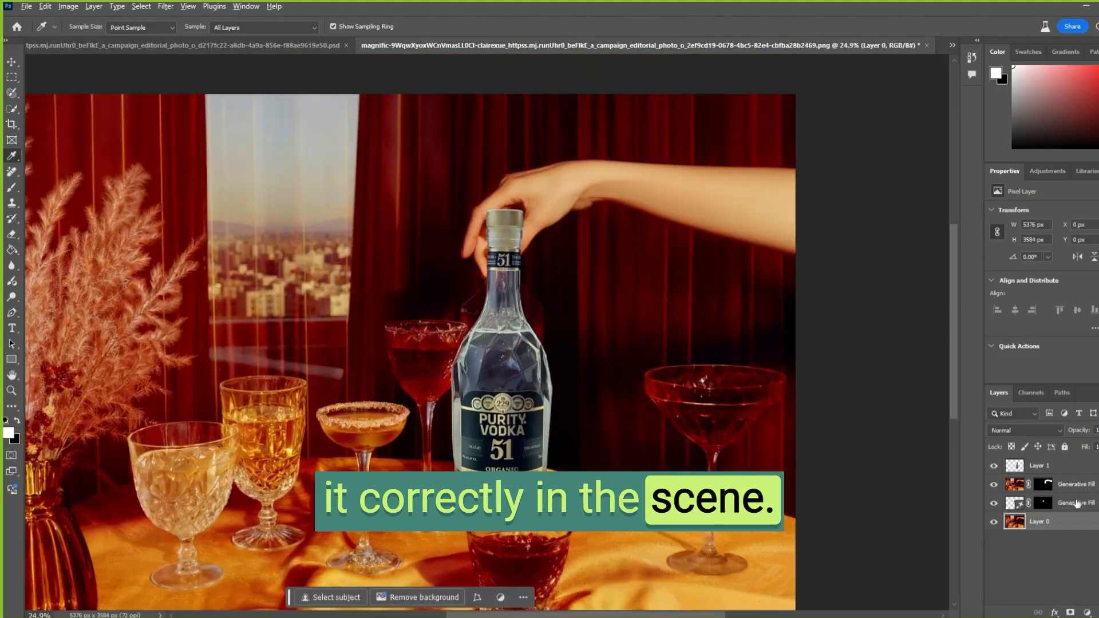
# Duplicate the two Generative Fill layers and Layer 0 beneath the vodka bottle layer.
pyautogui.click(1059, 567)
pyautogui.scroll(20, 362, 277)
pyautogui.click(1072, 485)
pyautogui.keyDown('shift'); pyautogui.click(1076, 522); pyautogui.keyUp('shift')
pyautogui.hotkey('ctrl', 'j')
# Group the duplicated background layers as Group 1 in Pass Through mode.
pyautogui.scroll(-5, 731, 483)
pyautogui.rightClick(1071, 500)
pyautogui.click(1070, 366)
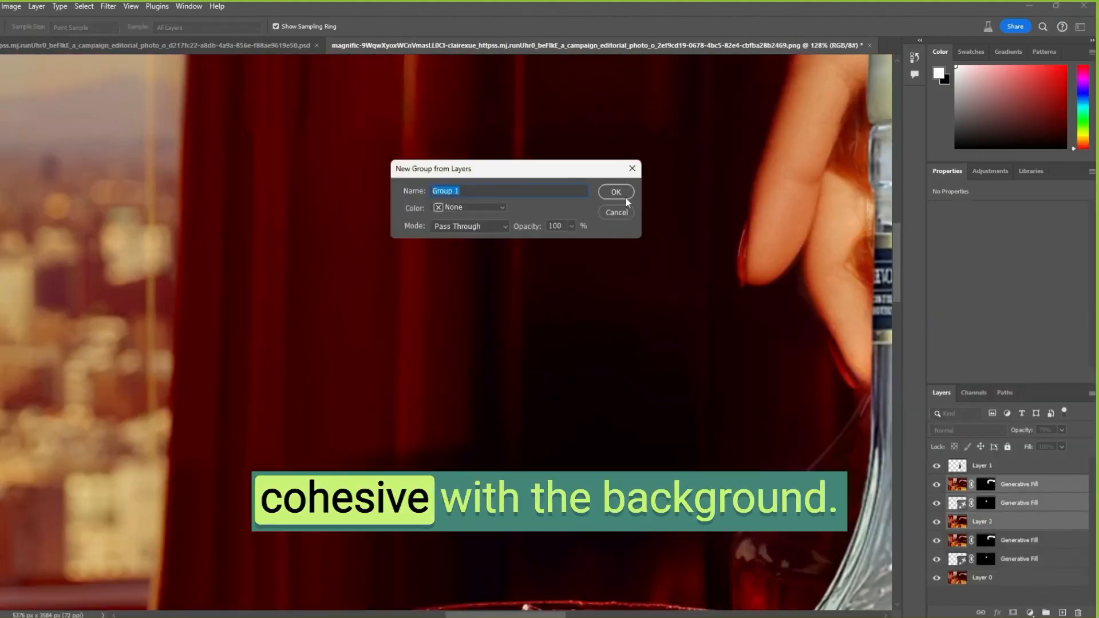
pyautogui.click(673, 192)
# Group the original background layers as Group 2 and merge Group 1 into a single layer.
pyautogui.rightClick(1074, 500)
pyautogui.click(1016, 386)
pyautogui.click(621, 197)
pyautogui.click(1019, 483)
pyautogui.hotkey('ctrl', 'e')
# Erase the old bottle's neck and shoulders below the hand with the Remove tool, hiding the vodka bottle layer while painting.
pyautogui.scroll(-10, 699, 417)
pyautogui.click(937, 466)
pyautogui.click(11, 234)
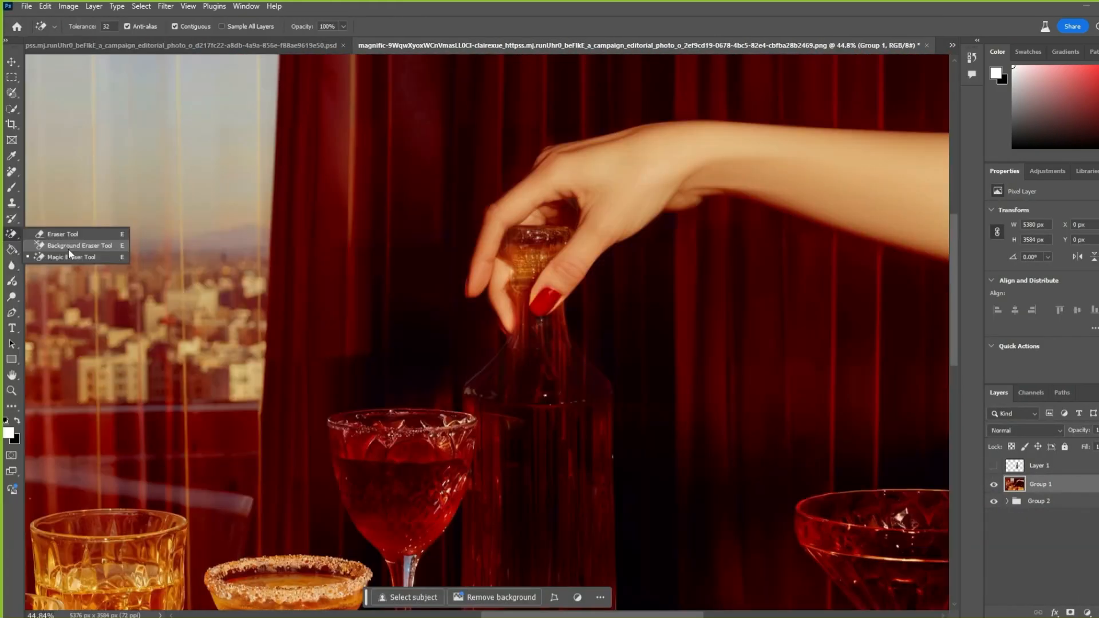
pyautogui.click(12, 172)
pyautogui.moveTo(575, 352)
pyautogui.mouseDown()
pyautogui.moveTo(544, 405)
pyautogui.moveTo(511, 343)
pyautogui.mouseUp()
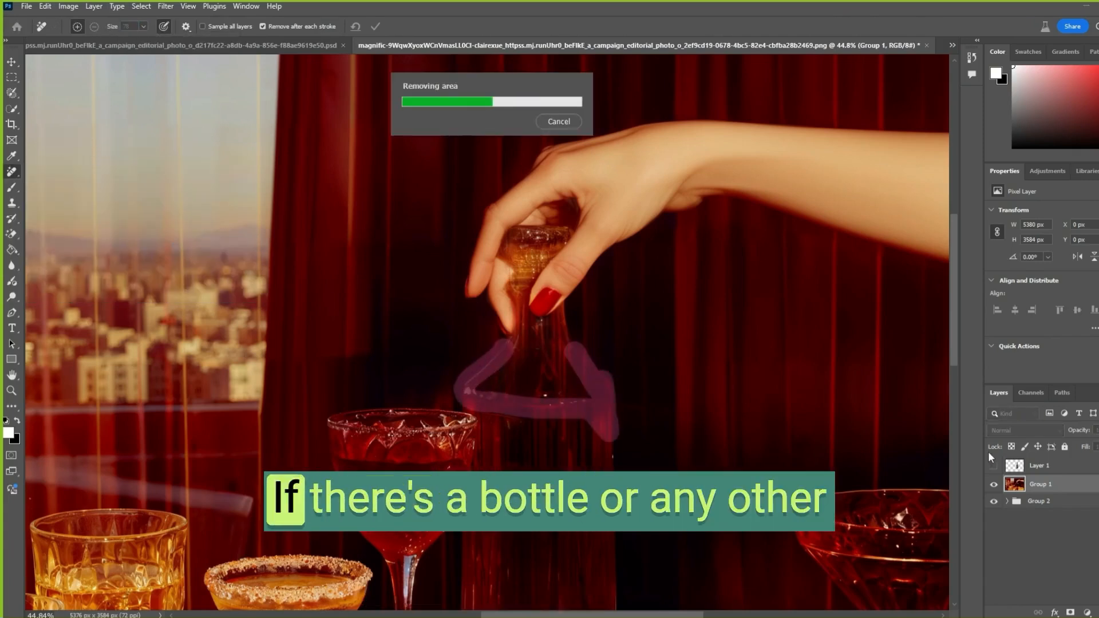
pyautogui.click(993, 466)
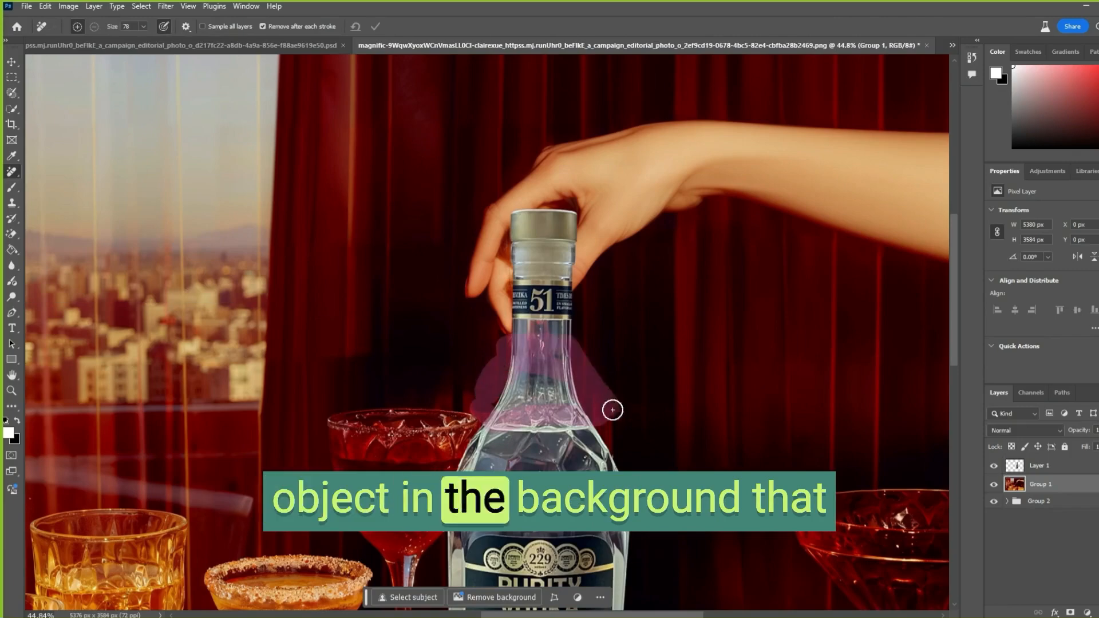
pyautogui.moveTo(613, 458); pyautogui.dragTo(610, 192)
pyautogui.moveTo(639, 486); pyautogui.dragTo(904, 489)
# Erase the old bottle's base on the tablecloth with the Remove tool, toggling the vodka bottle layer to check the area.
pyautogui.click(994, 468)
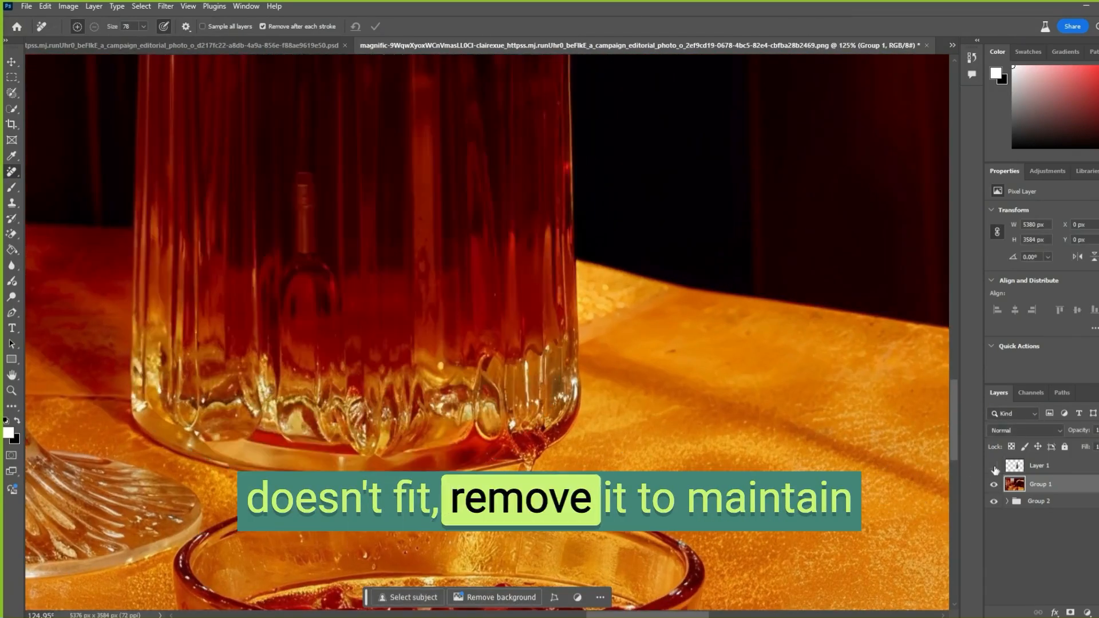
pyautogui.click(994, 466)
pyautogui.moveTo(154, 424)
pyautogui.mouseDown()
pyautogui.moveTo(559, 274)
pyautogui.moveTo(482, 281)
pyautogui.mouseUp()
pyautogui.moveTo(482, 282); pyautogui.dragTo(498, 428)
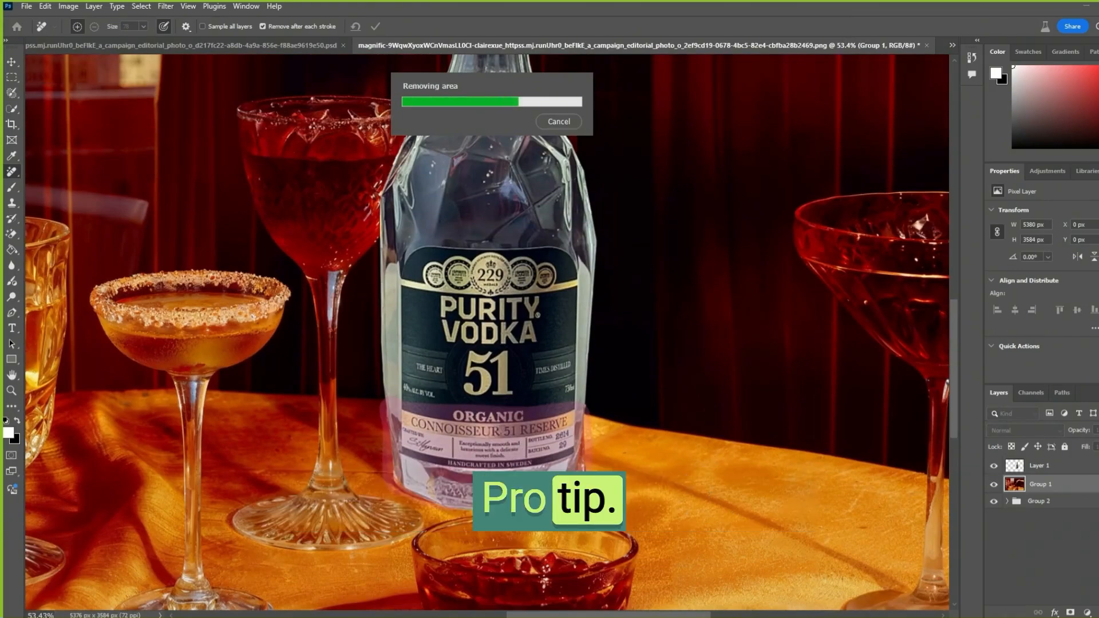
pyautogui.click(994, 467)
pyautogui.click(995, 466)
# Set the Remove tool size to 22 and erase the leftover glass fragments below the thumbnail with the vodka bottle hidden.
pyautogui.scroll(5, 509, 515)
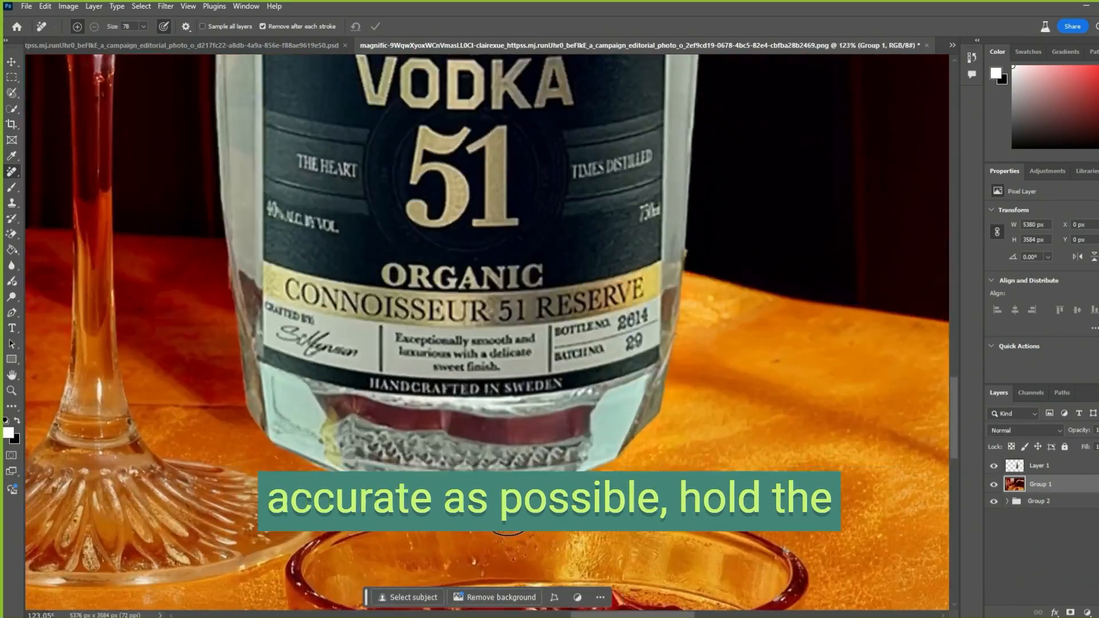
pyautogui.moveTo(492, 138); pyautogui.dragTo(509, 550)
pyautogui.moveTo(492, 138); pyautogui.dragTo(509, 549)
pyautogui.click(994, 466)
pyautogui.scroll(2, 510, 380)
pyautogui.click(144, 26)
pyautogui.moveTo(135, 41); pyautogui.dragTo(114, 41)
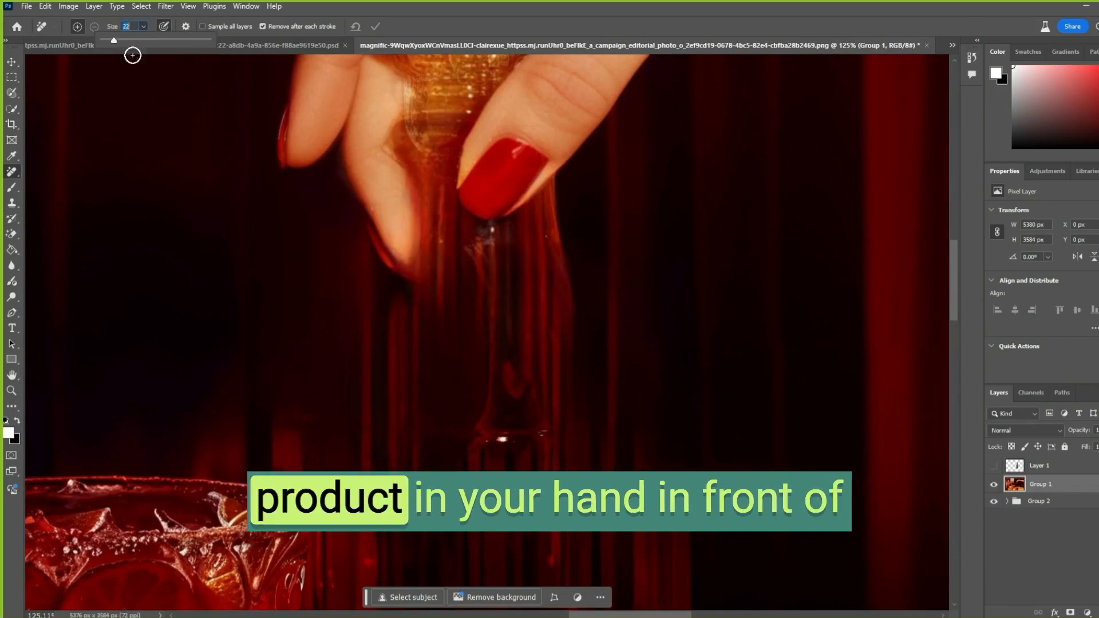
pyautogui.moveTo(546, 230)
pyautogui.mouseDown()
pyautogui.moveTo(397, 437)
pyautogui.moveTo(495, 236)
pyautogui.mouseUp()
pyautogui.click(994, 466)
pyautogui.scroll(-10, 567, 400)
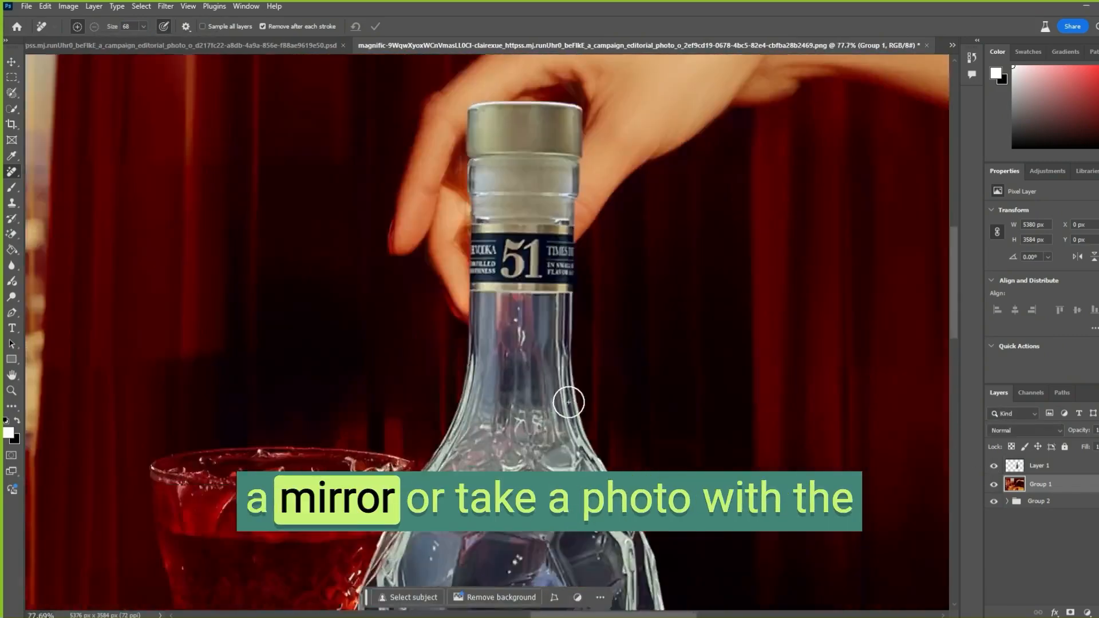
pyautogui.scroll(4, 576, 448)
pyautogui.scroll(-6, 417, 454)
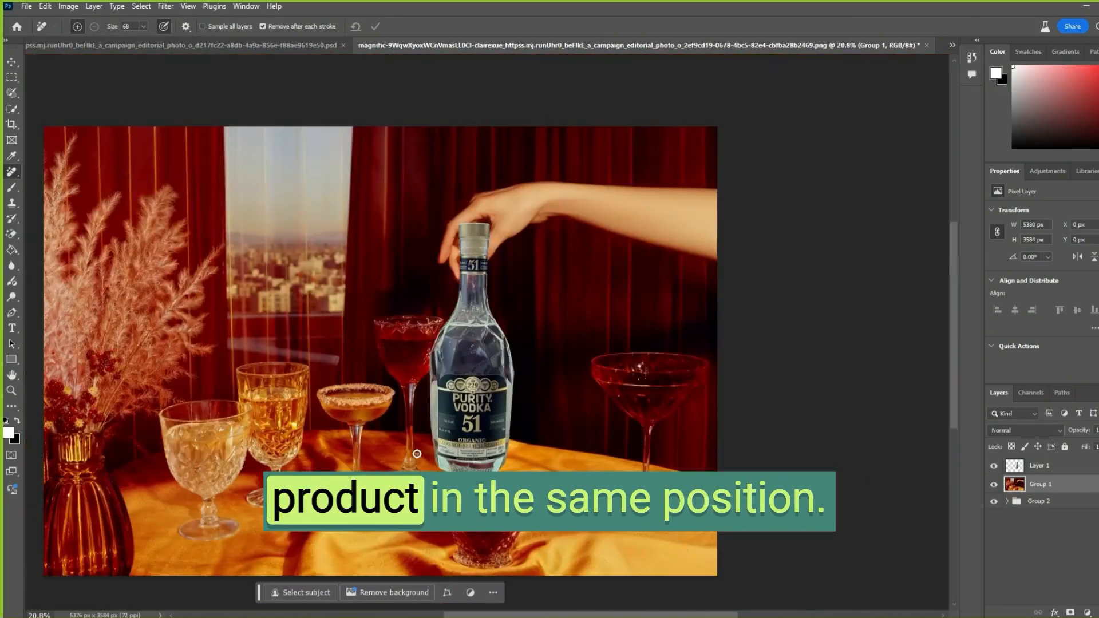
# Place a copy of Group 1 above the vodka bottle layer and give it an all-black layer mask.
pyautogui.moveTo(1041, 487); pyautogui.dragTo(1040, 460)
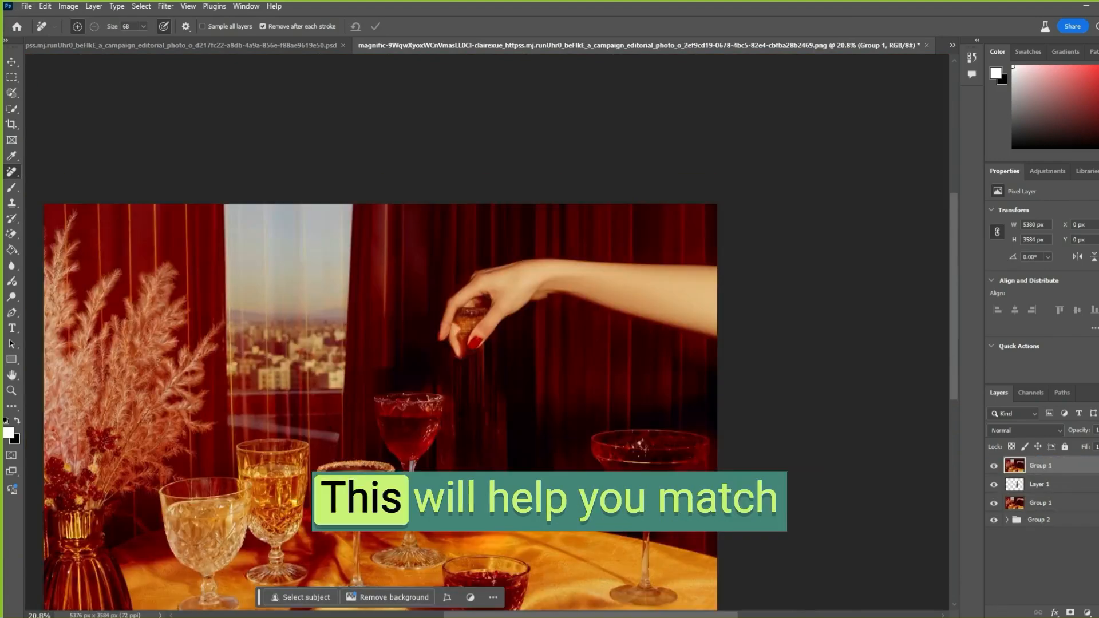
pyautogui.keyDown('alt'); pyautogui.click(1070, 612); pyautogui.keyUp('alt')
pyautogui.scroll(5, 504, 268)
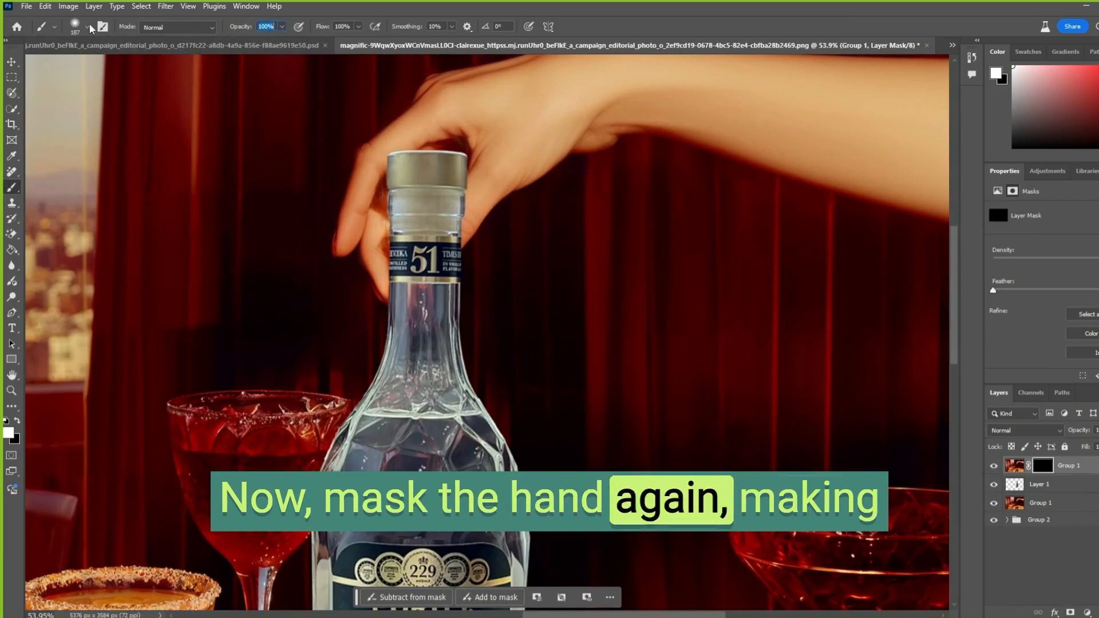
# Paint the new mask to reveal the thumb in front of the bottle neck and clean up the edges around it.
pyautogui.moveTo(455, 212); pyautogui.dragTo(430, 241)
pyautogui.moveTo(440, 261); pyautogui.dragTo(421, 279)
pyautogui.click(17, 421)
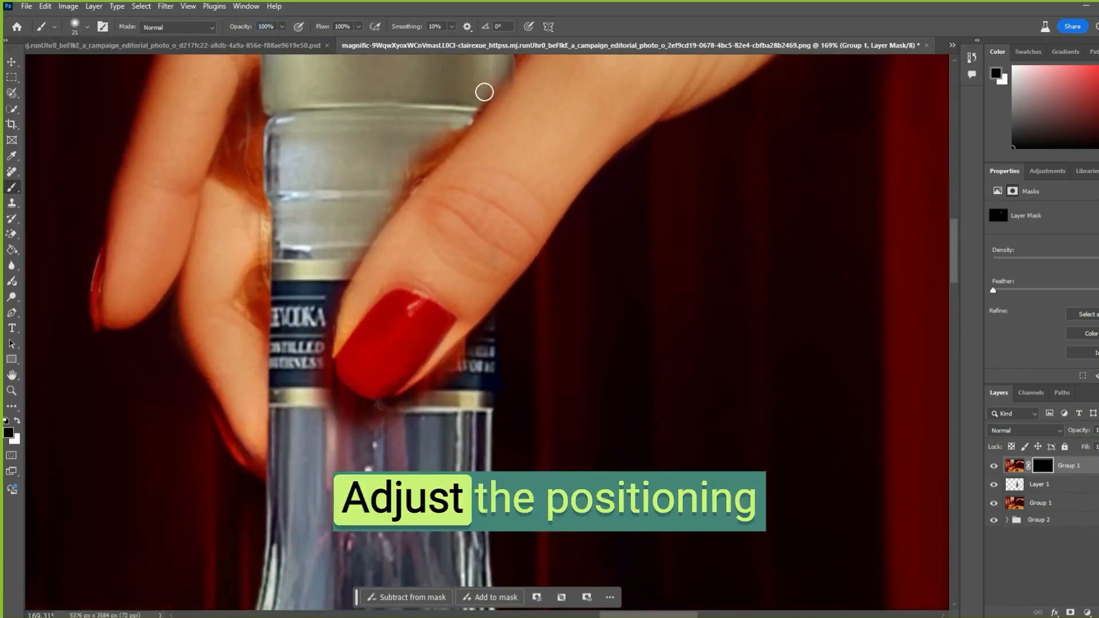
pyautogui.moveTo(483, 91)
pyautogui.mouseDown()
pyautogui.moveTo(383, 189)
pyautogui.moveTo(375, 218)
pyautogui.mouseUp()
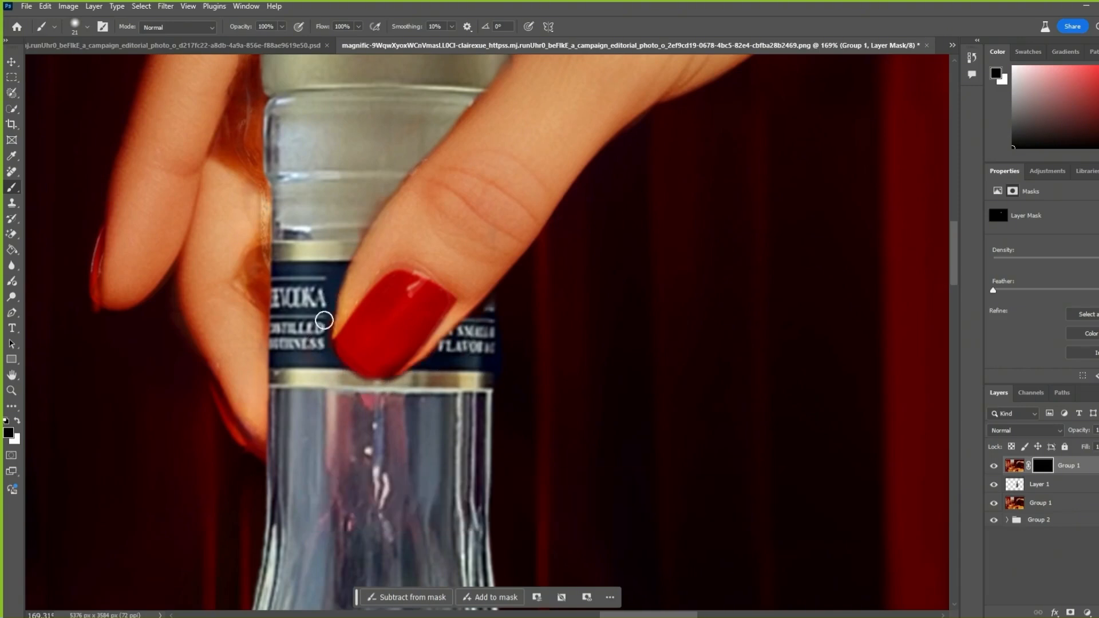
pyautogui.scroll(1, 427, 178)
pyautogui.click(87, 27)
pyautogui.moveTo(29, 57); pyautogui.dragTo(22, 57)
pyautogui.click(16, 422)
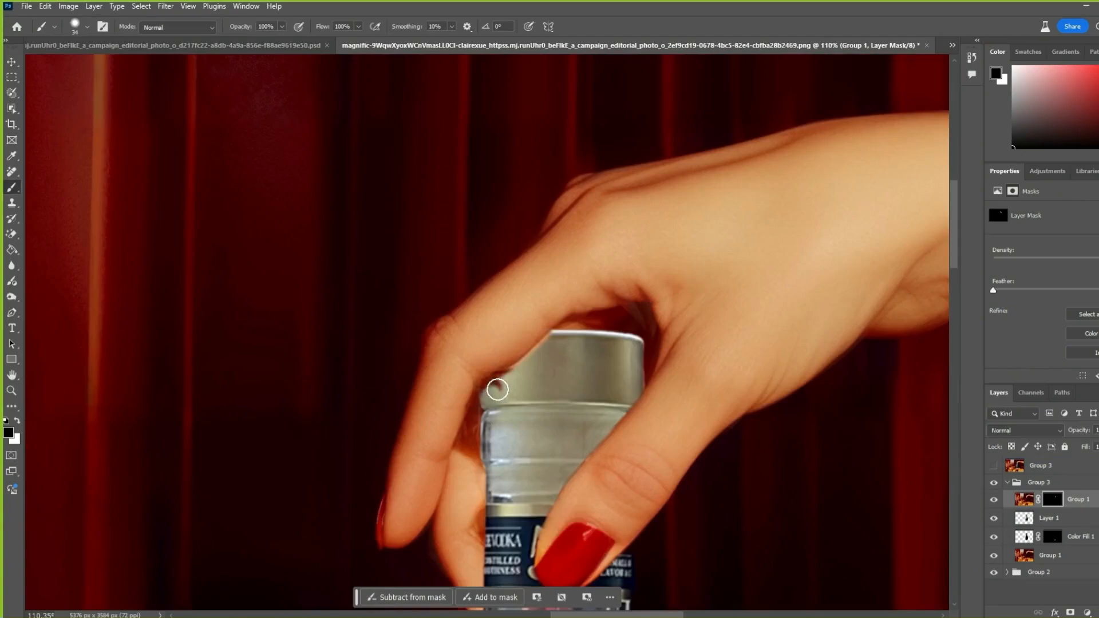
# Refine the upper Group 1 layer's mask around the fingers at the bottle cap and along the bottle.
pyautogui.scroll(3, 515, 290)
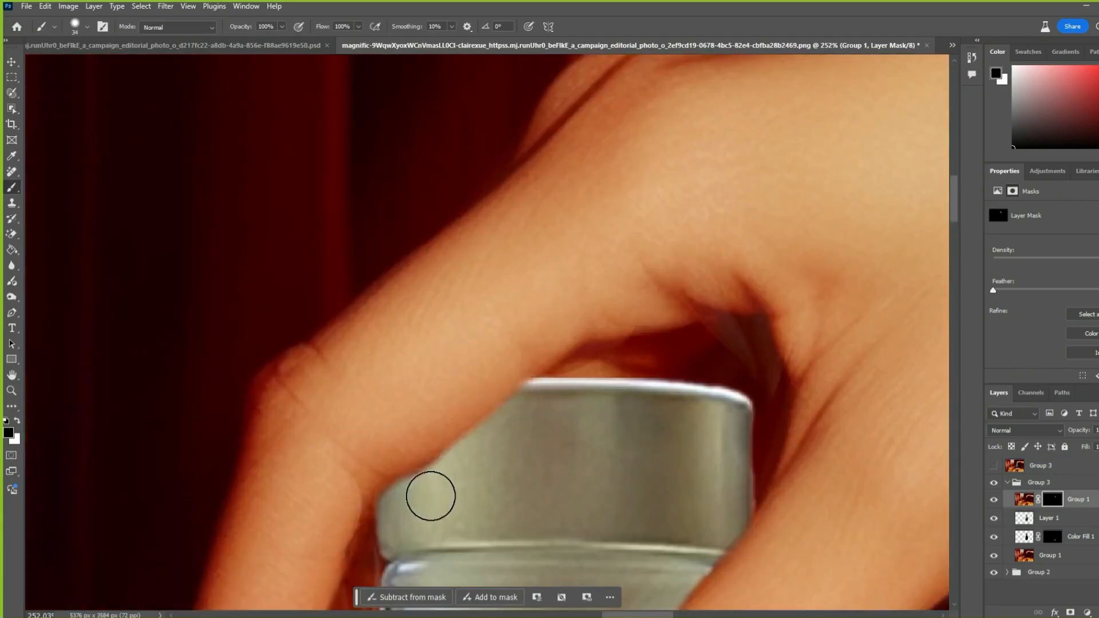
pyautogui.scroll(-5, 431, 496)
pyautogui.press('x')
pyautogui.scroll(-3, 573, 343)
pyautogui.moveTo(584, 258); pyautogui.dragTo(553, 421)
pyautogui.press('x')
pyautogui.scroll(5, 575, 338)
pyautogui.scroll(-5, 557, 380)
pyautogui.scroll(2, 602, 285)
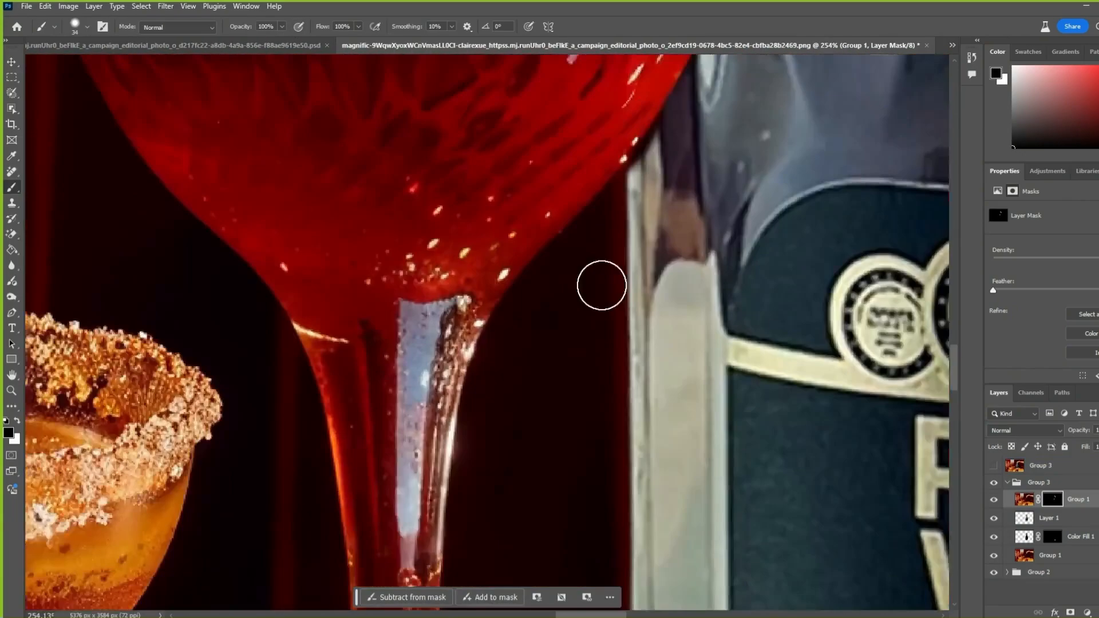
# Touch up the lower Group 1 layer with the Remove tool and refine the upper mask where the red wine glass meets the bottle.
pyautogui.scroll(-5, 601, 285)
pyautogui.click(11, 172)
pyautogui.click(1024, 555)
pyautogui.scroll(-8, 794, 538)
pyautogui.scroll(5, 833, 436)
pyautogui.click(1052, 499)
pyautogui.press('b')
pyautogui.press('x')
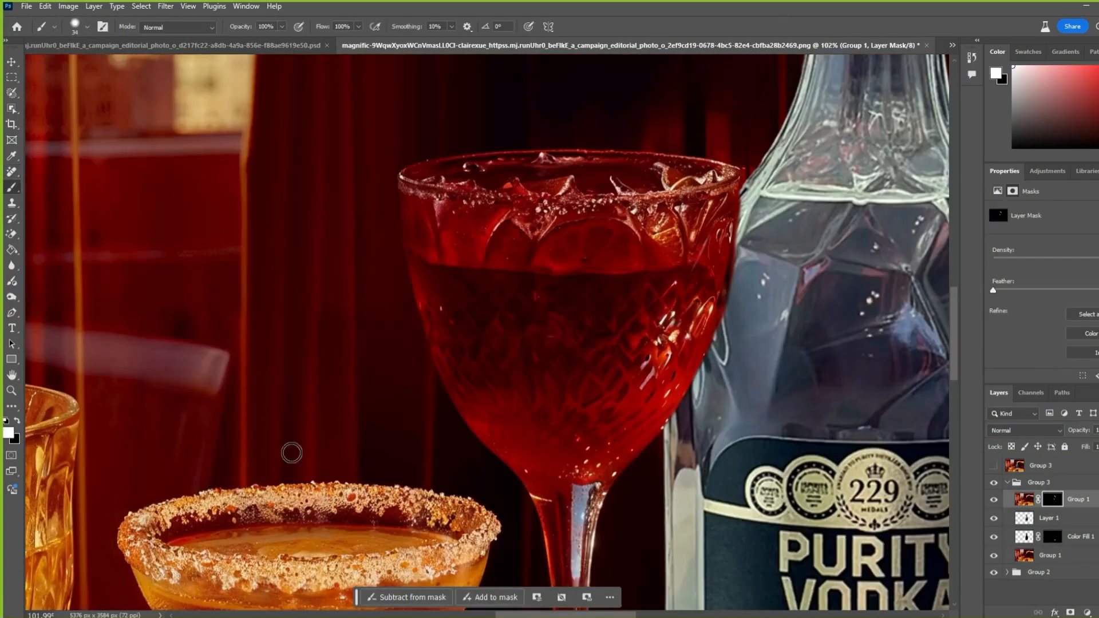
pyautogui.press('x')
pyautogui.scroll(2, 784, 172)
pyautogui.scroll(-6, 827, 189)
pyautogui.press('x')
pyautogui.scroll(8, 858, 115)
# Collapse the composite's Group 3 and select it with the Move tool active.
pyautogui.click(1008, 483)
pyautogui.press('v')
pyautogui.click(1015, 486)
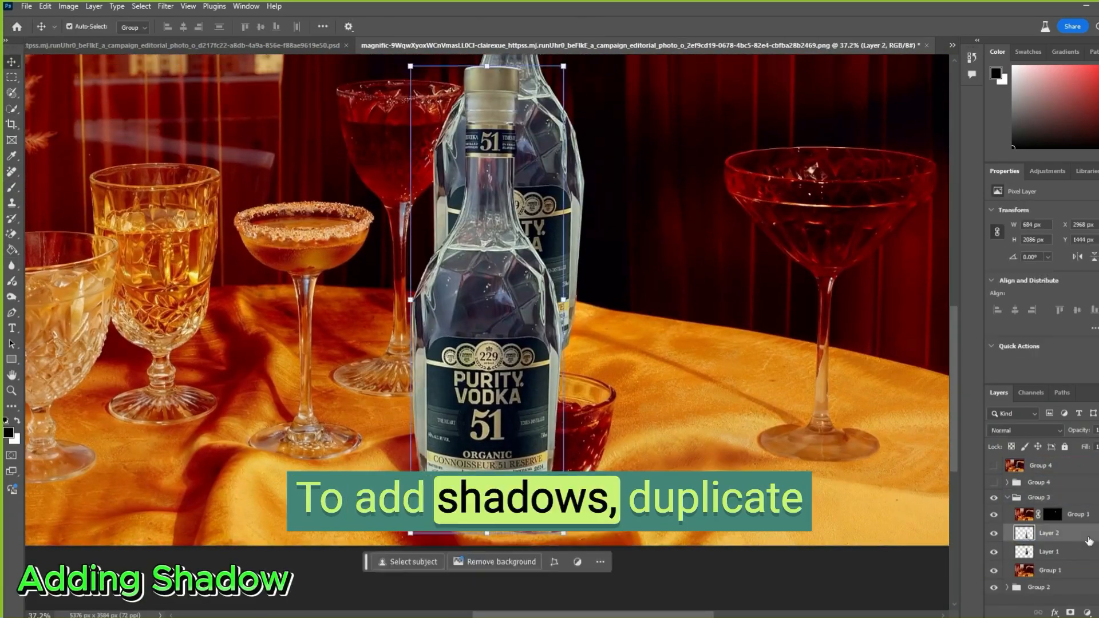
# Move the duplicated bottle on Layer 2 so that it aligns exactly with the original bottle.
pyautogui.hotkey('ctrl', 't')
pyautogui.moveTo(516, 461); pyautogui.dragTo(537, 316)
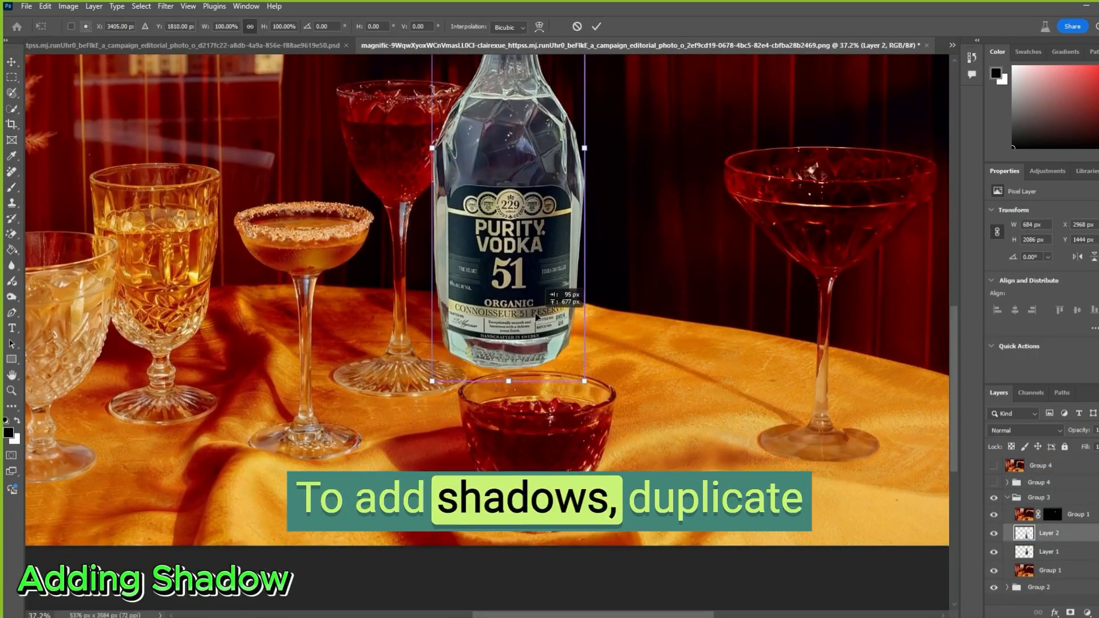
pyautogui.scroll(7, 533, 366)
pyautogui.moveTo(472, 277); pyautogui.dragTo(472, 276)
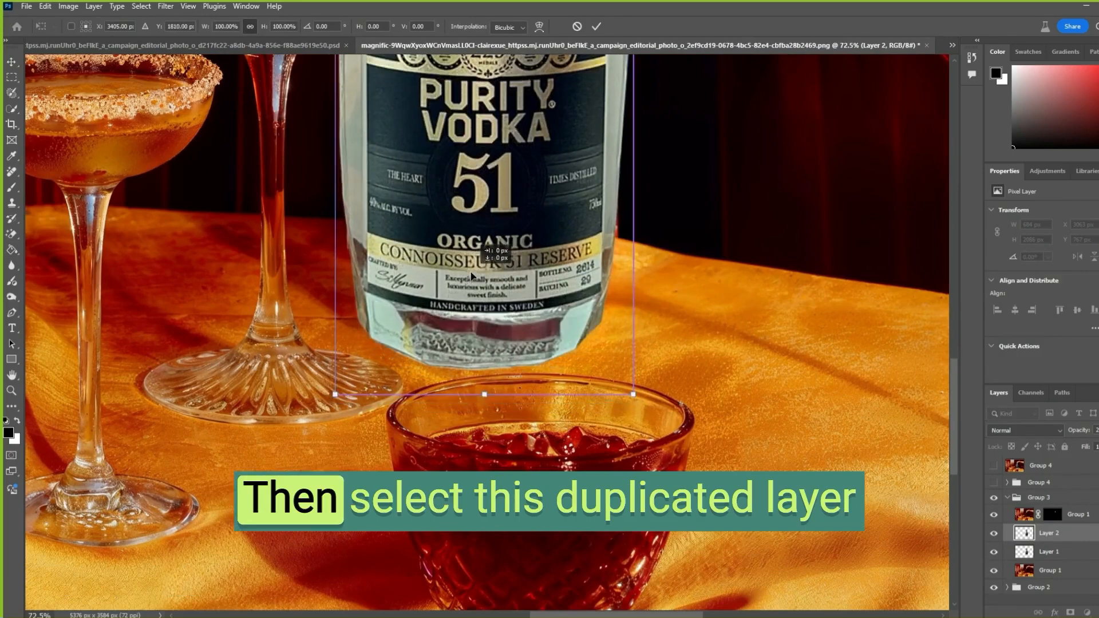
pyautogui.press('Return')
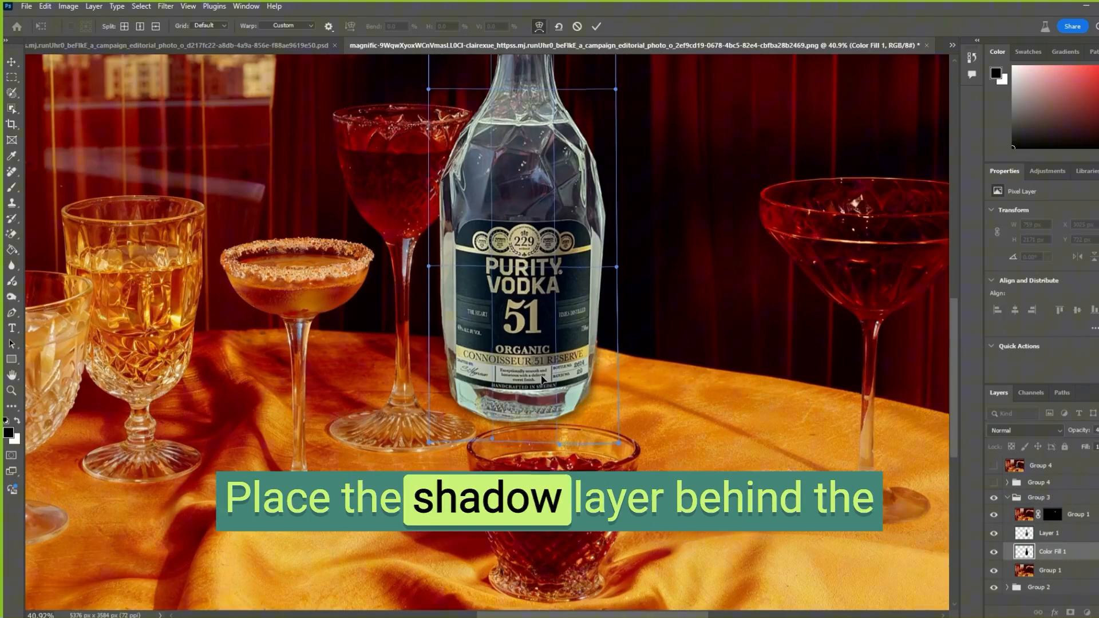
# Warp the Color Fill 1 shadow behind the bottle to follow its base and add a layer mask to it.
pyautogui.rightClick(508, 313)
pyautogui.click(565, 410)
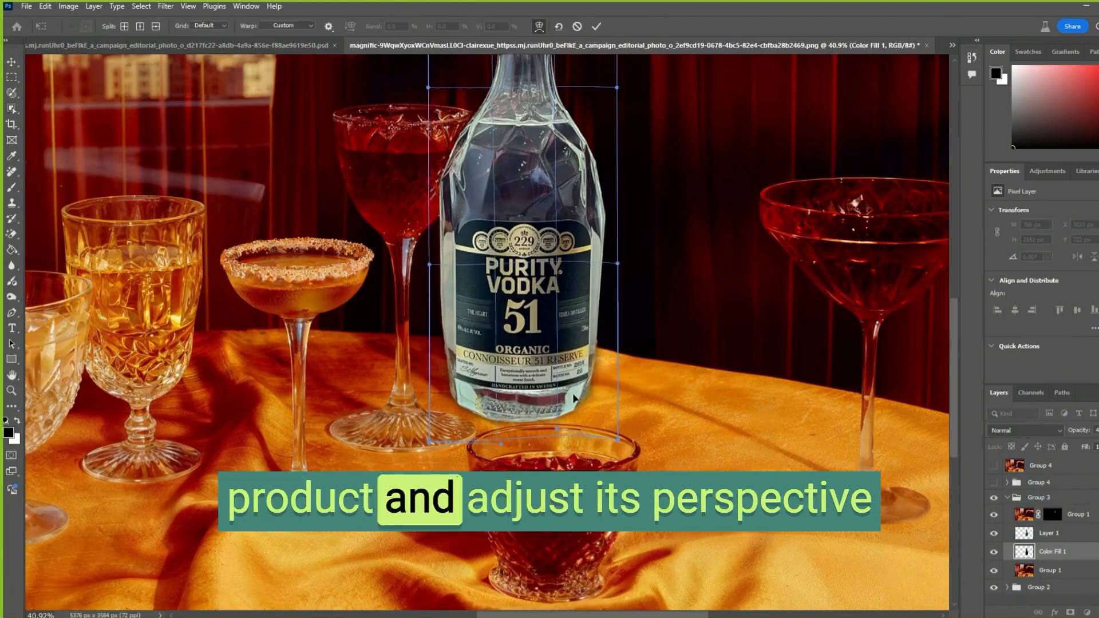
pyautogui.press('Return')
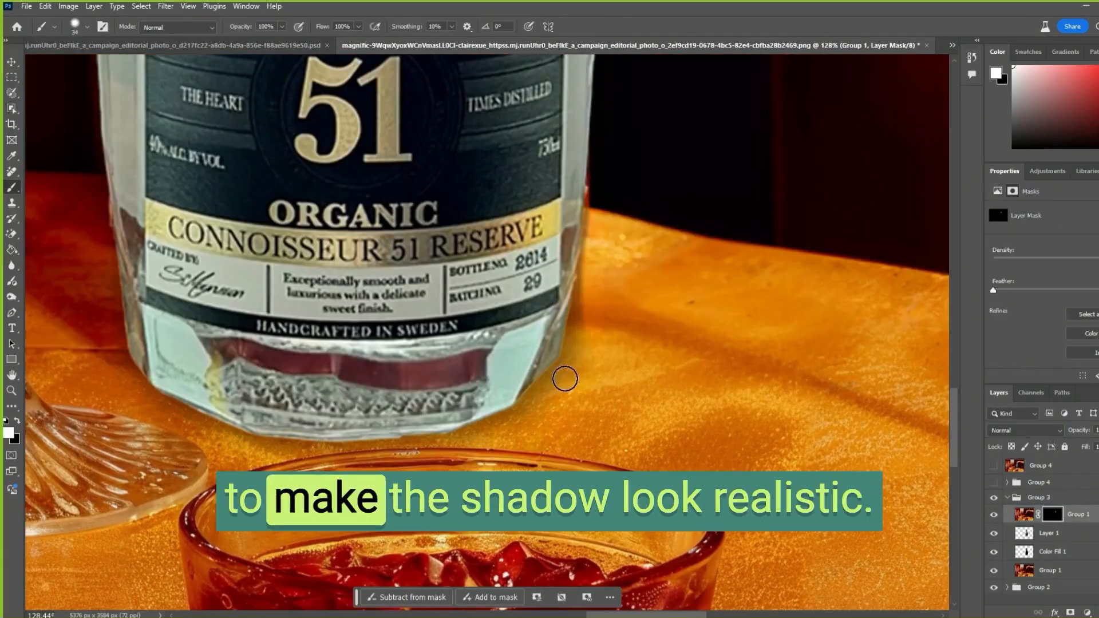
pyautogui.click(1070, 613)
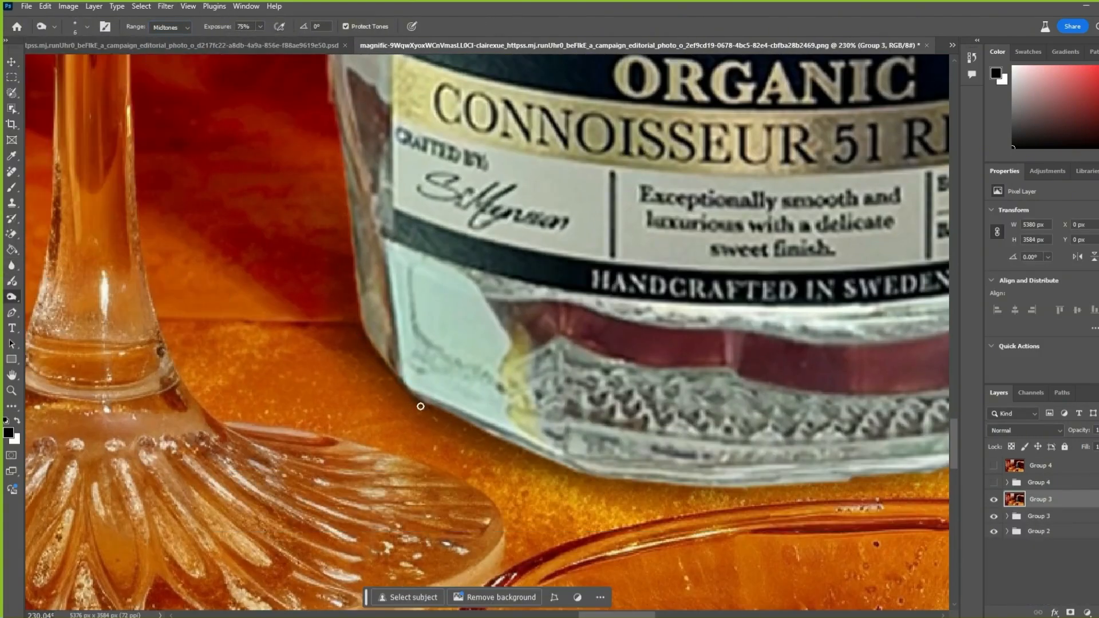
pyautogui.scroll(-9, 578, 476)
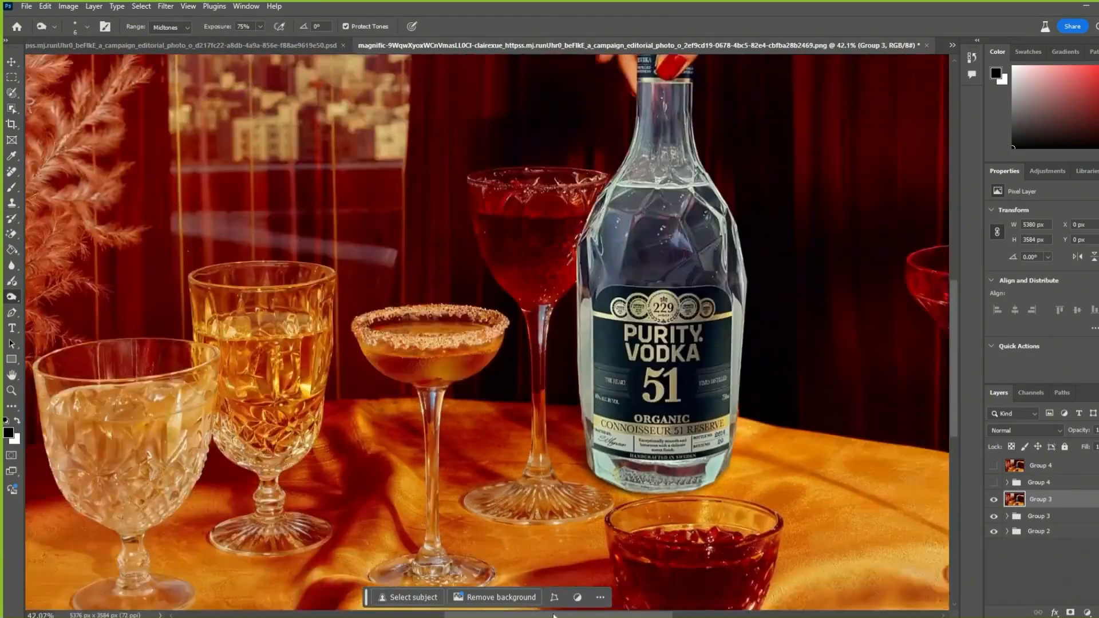
pyautogui.scroll(7, 686, 515)
pyautogui.scroll(-8, 511, 399)
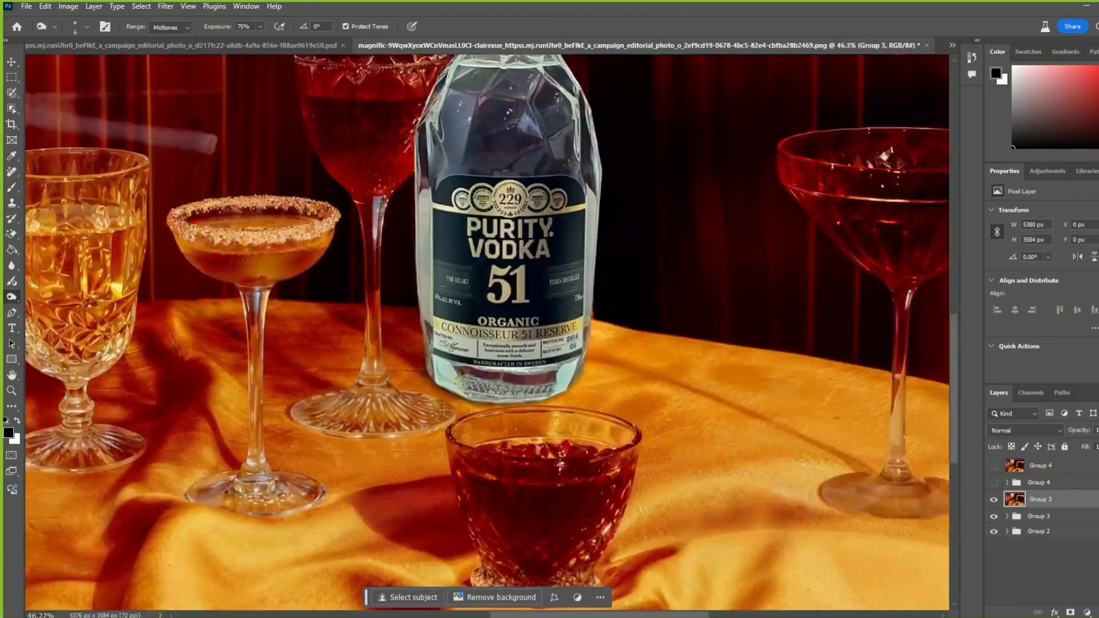
# Inspect the bottle's base and compare the composite with the merged Group 3 layer hidden and shown.
pyautogui.scroll(7, 507, 399)
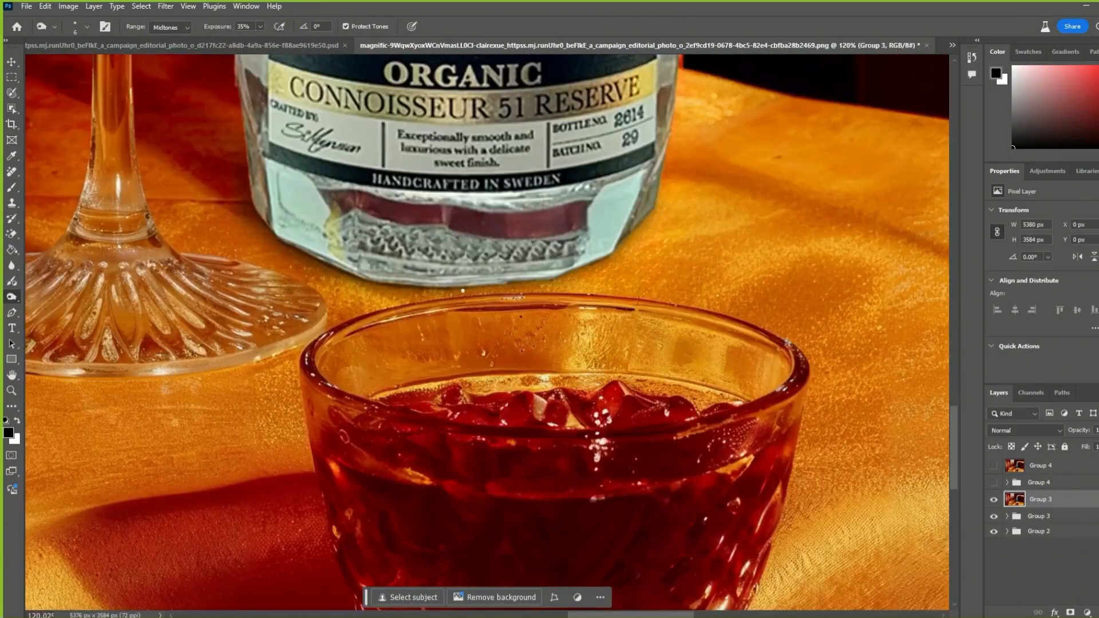
pyautogui.scroll(-4, 533, 326)
pyautogui.scroll(2, 533, 327)
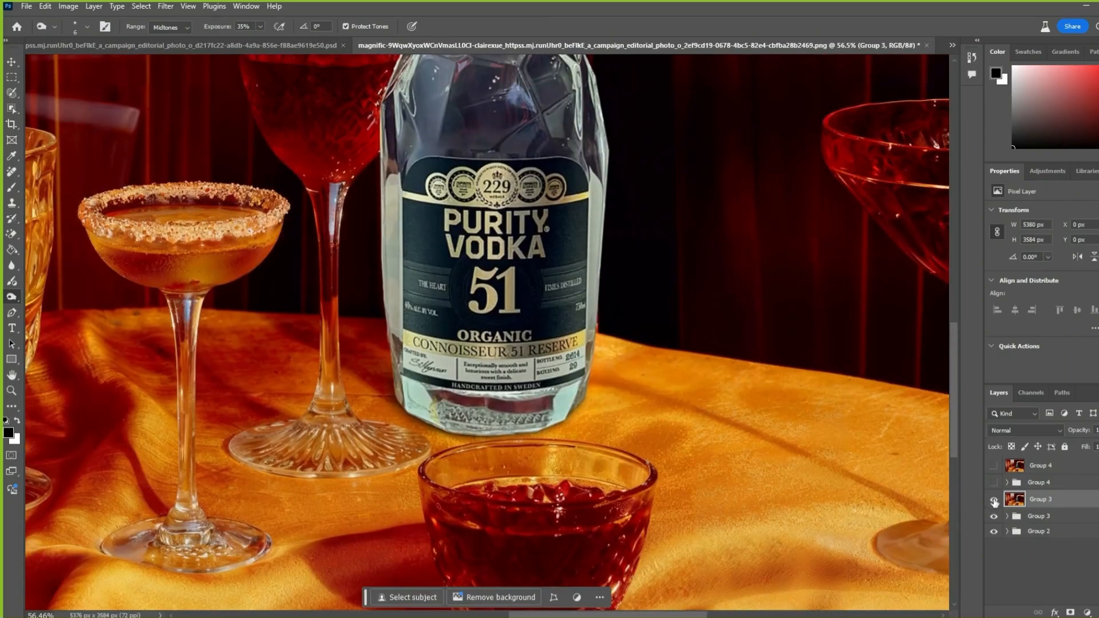
pyautogui.click(994, 501)
pyautogui.click(994, 500)
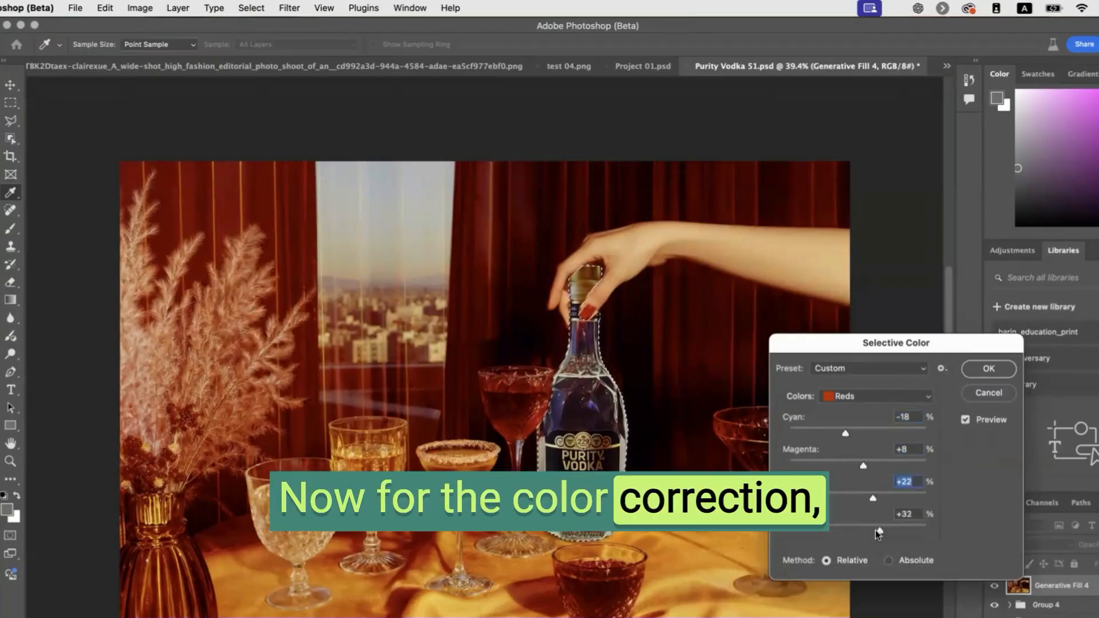
# Adjust the cyan, magenta, yellow and black amounts of the Yellows in Selective Color for the selected bottle.
pyautogui.click(880, 395)
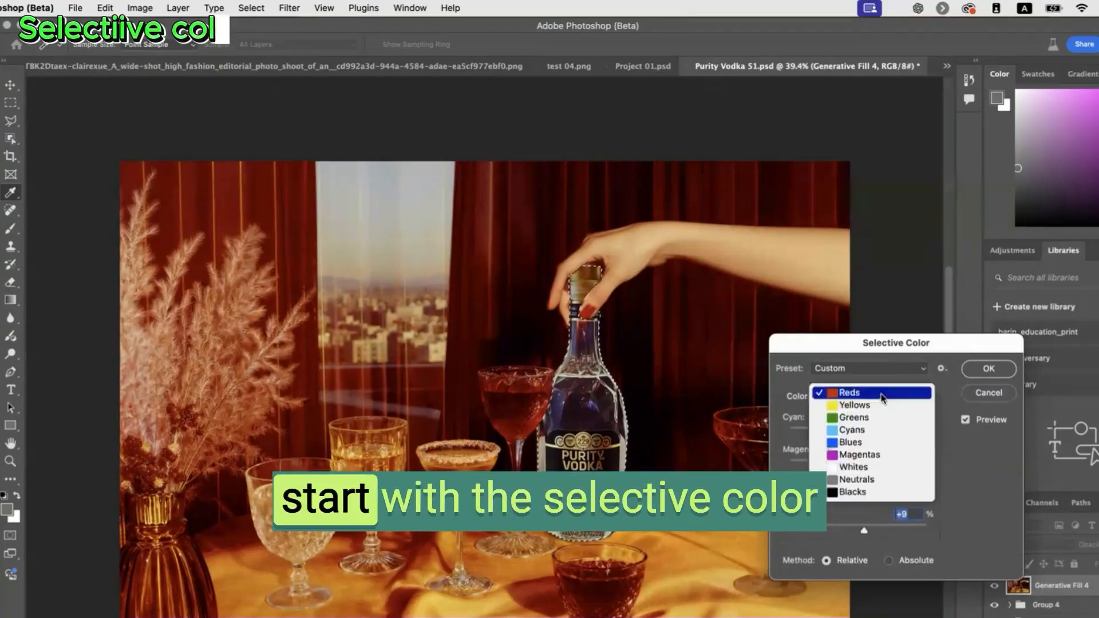
pyautogui.click(877, 405)
pyautogui.moveTo(857, 435)
pyautogui.mouseDown()
pyautogui.moveTo(864, 443)
pyautogui.moveTo(853, 436)
pyautogui.mouseUp()
pyautogui.moveTo(858, 467)
pyautogui.mouseDown()
pyautogui.moveTo(872, 468)
pyautogui.moveTo(859, 469)
pyautogui.mouseUp()
pyautogui.moveTo(857, 499); pyautogui.dragTo(904, 532)
# Set the Whites to yellow +22 and black +10 in Selective Color and fine-tune the ink amounts of the Neutrals.
pyautogui.click(876, 396)
pyautogui.click(864, 454)
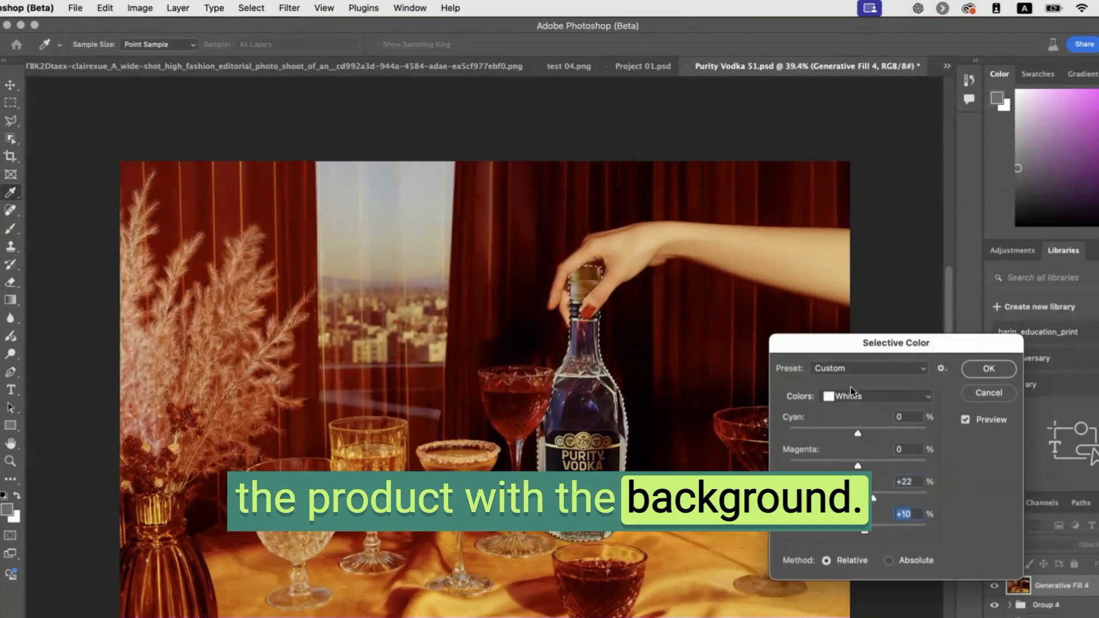
pyautogui.click(851, 395)
pyautogui.click(854, 408)
pyautogui.moveTo(857, 498)
pyautogui.mouseDown()
pyautogui.moveTo(880, 499)
pyautogui.moveTo(860, 500)
pyautogui.mouseUp()
pyautogui.moveTo(857, 435); pyautogui.dragTo(857, 468)
pyautogui.moveTo(859, 499); pyautogui.dragTo(860, 499)
pyautogui.moveTo(858, 530); pyautogui.dragTo(859, 530)
# Set the yellow of the Blacks to +9 in Selective Color and fine-tune their cyan.
pyautogui.click(867, 396)
pyautogui.click(868, 406)
pyautogui.moveTo(858, 434); pyautogui.dragTo(873, 434)
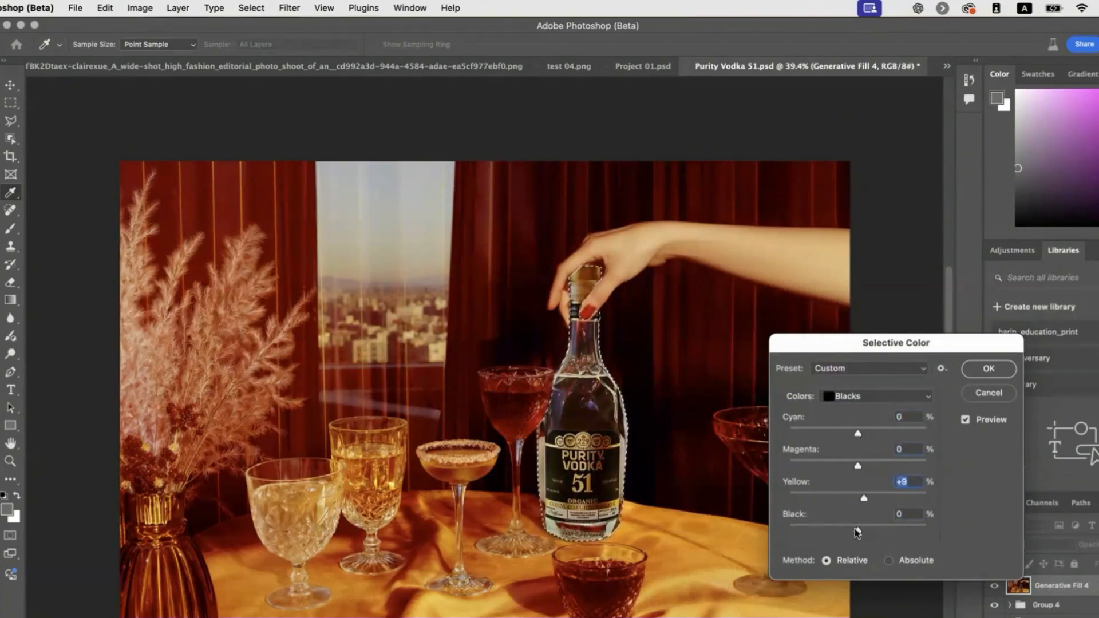
pyautogui.moveTo(866, 431); pyautogui.dragTo(856, 434)
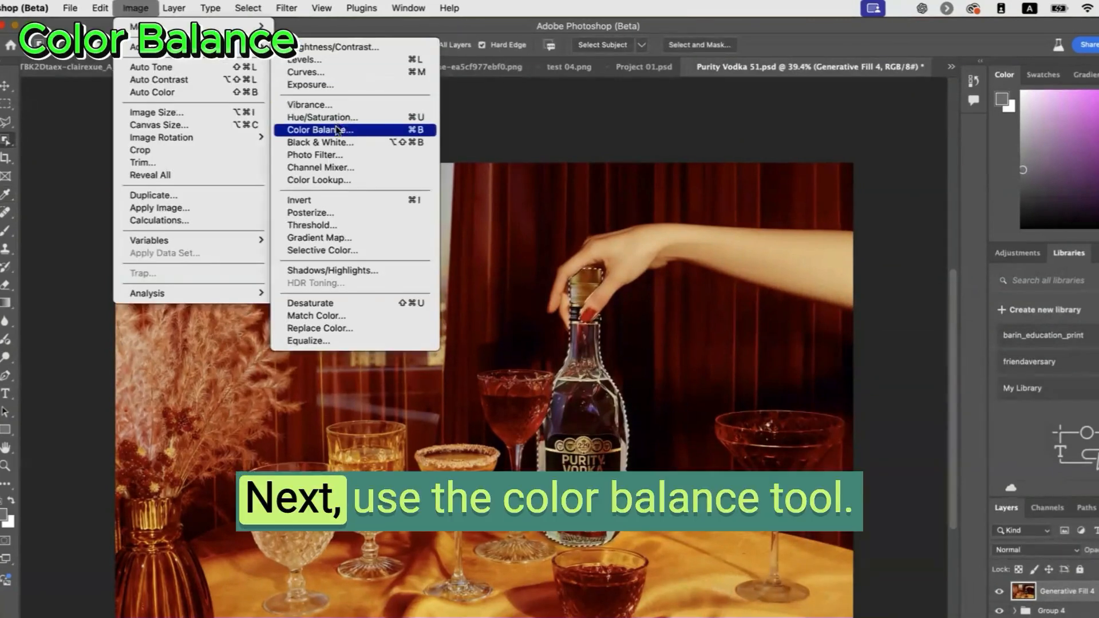
# Start a Color Balance adjustment on the selected bottle and shift its midtones between cyan and red and between yellow and blue.
pyautogui.click(338, 129)
pyautogui.moveTo(799, 280); pyautogui.dragTo(782, 318)
pyautogui.click(792, 308)
# Set the Color Balance shadows to about +6, -4 and -9, and adjust the magenta-green balance of the highlights.
pyautogui.click(728, 348)
pyautogui.moveTo(805, 278); pyautogui.dragTo(808, 278)
pyautogui.moveTo(805, 293)
pyautogui.mouseDown()
pyautogui.moveTo(792, 293)
pyautogui.moveTo(805, 294)
pyautogui.moveTo(796, 308)
pyautogui.moveTo(790, 286)
pyautogui.moveTo(805, 277)
pyautogui.mouseUp()
pyautogui.click(844, 349)
pyautogui.moveTo(804, 293)
pyautogui.mouseDown()
pyautogui.moveTo(787, 303)
pyautogui.moveTo(780, 293)
pyautogui.moveTo(797, 293)
pyautogui.mouseUp()
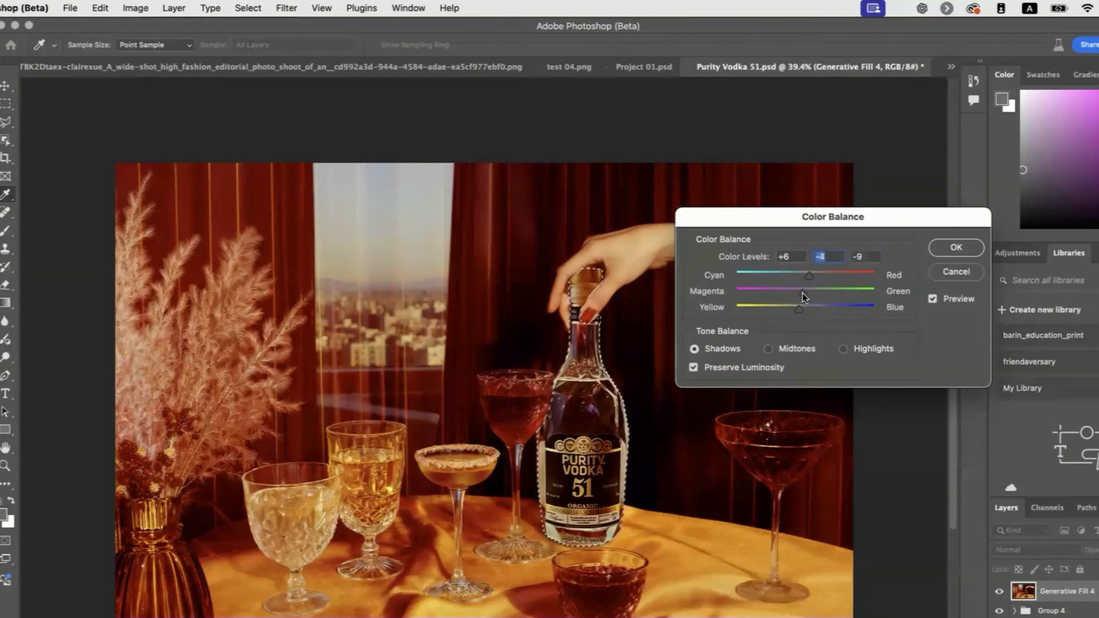
pyautogui.moveTo(810, 277); pyautogui.dragTo(809, 277)
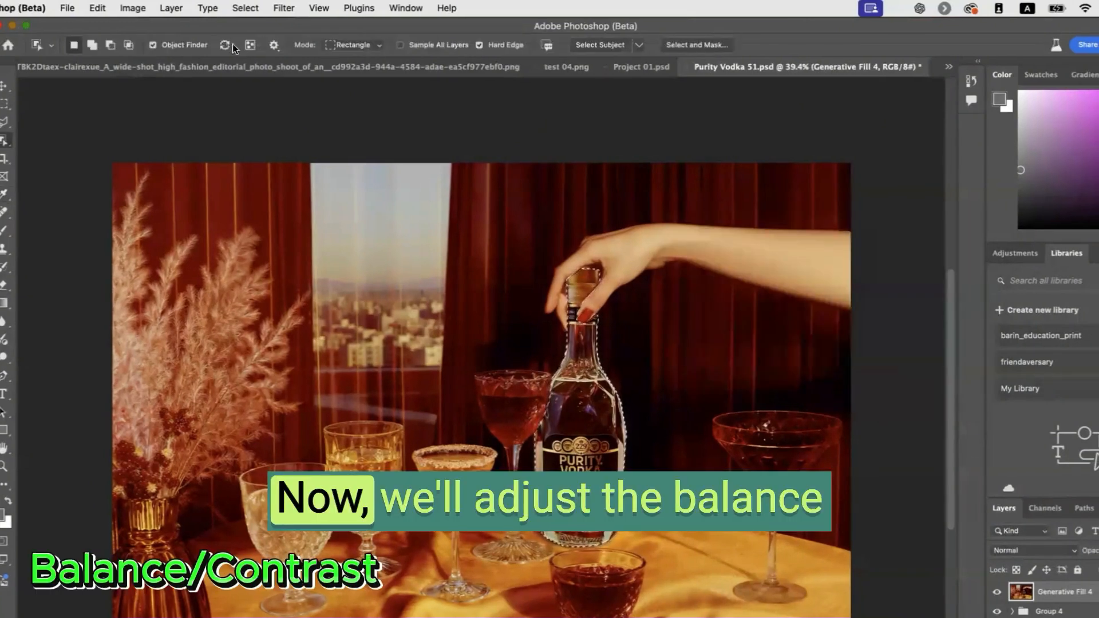
# Raise the selected bottle's contrast to 18 with Brightness/Contrast, keeping brightness at 0.
pyautogui.click(134, 8)
pyautogui.moveTo(172, 47)
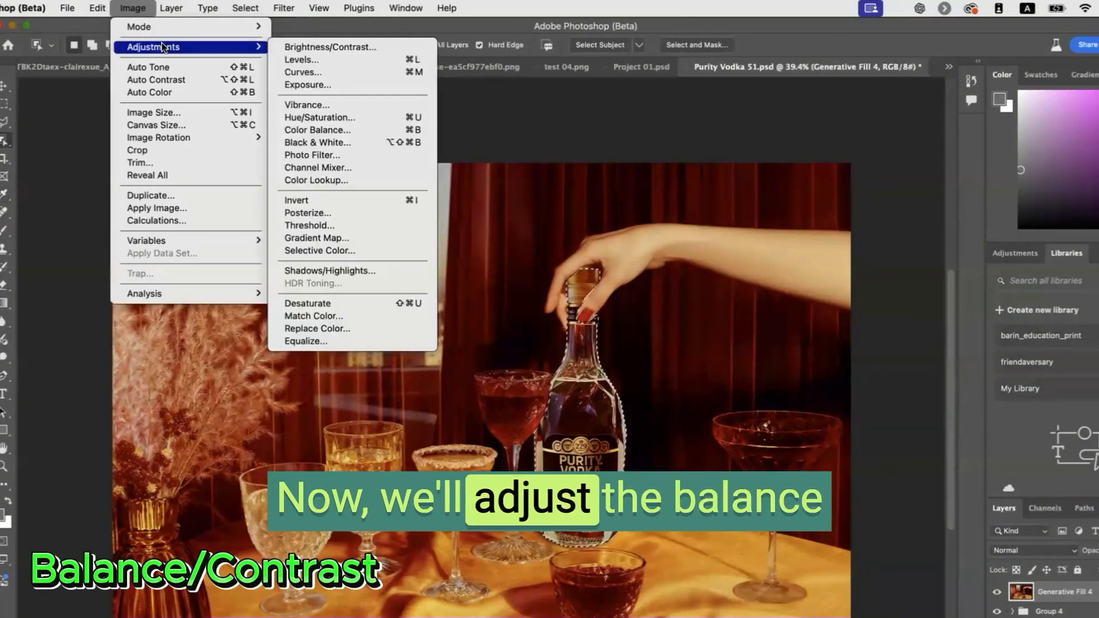
pyautogui.click(324, 47)
pyautogui.moveTo(638, 263); pyautogui.dragTo(646, 296)
pyautogui.moveTo(627, 225); pyautogui.dragTo(812, 215)
pyautogui.moveTo(830, 285); pyautogui.dragTo(828, 281)
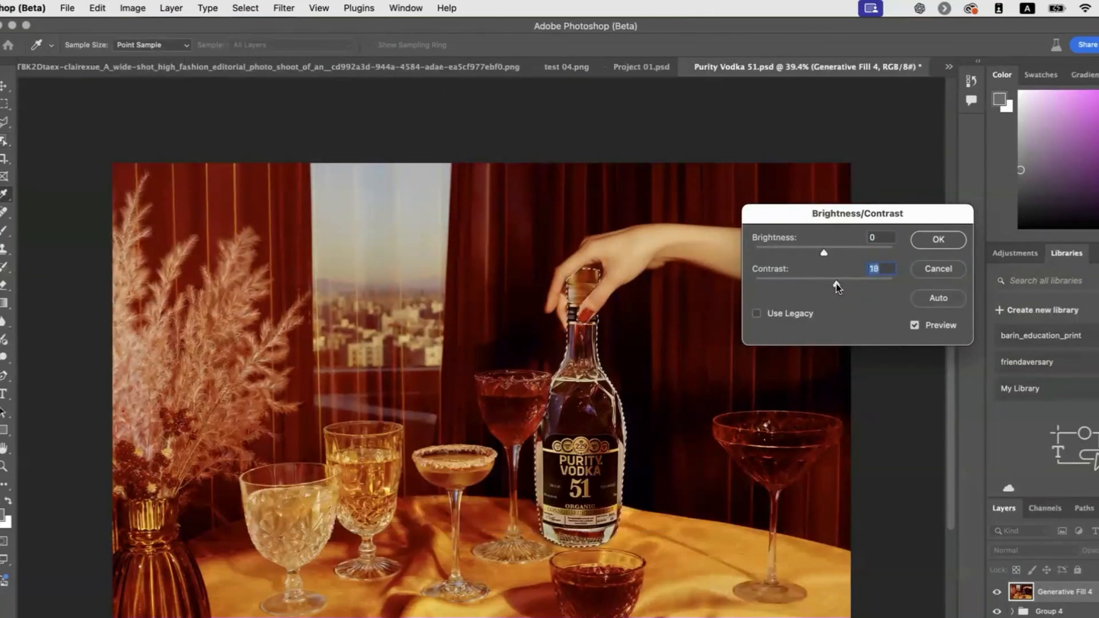
pyautogui.click(940, 238)
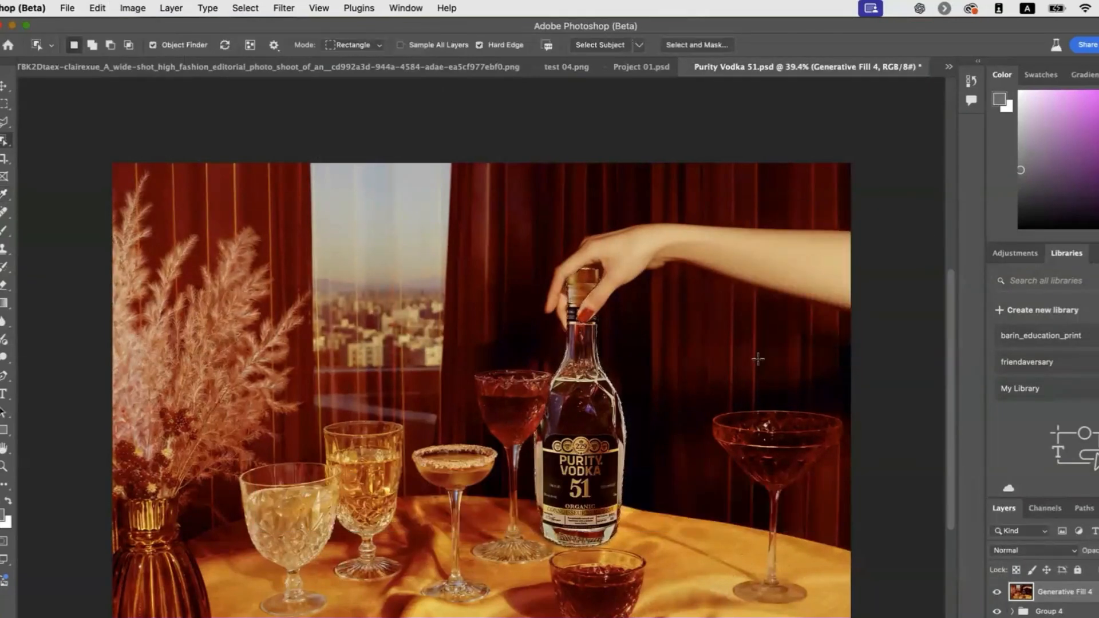
# Open Shadows/Highlights for the selected bottle with more options shown and toggle its preview to compare.
pyautogui.click(133, 8)
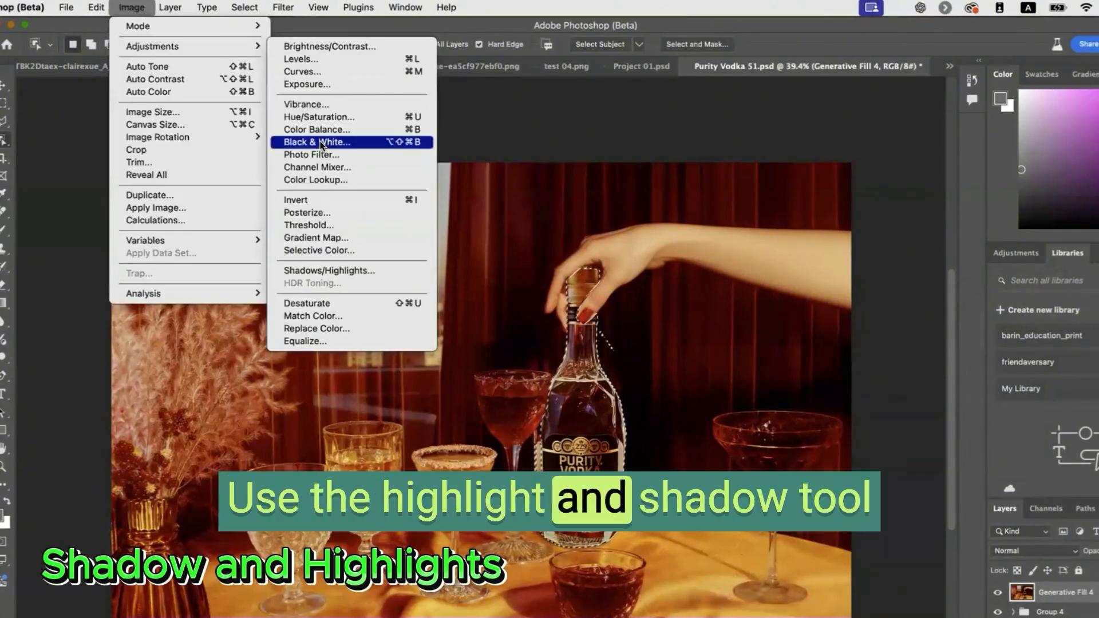
pyautogui.click(339, 266)
pyautogui.moveTo(748, 179); pyautogui.dragTo(889, 215)
pyautogui.click(828, 477)
pyautogui.click(829, 300)
pyautogui.click(1043, 299)
# Apply Shadows 22%, 6%, 193 px, Highlights 37%, 47%, 77 px, Color +33 and Midtone +77 to the bottle.
pyautogui.moveTo(921, 235); pyautogui.dragTo(892, 233)
pyautogui.moveTo(929, 295); pyautogui.dragTo(875, 295)
pyautogui.click(1043, 299)
pyautogui.moveTo(889, 215); pyautogui.dragTo(925, 264)
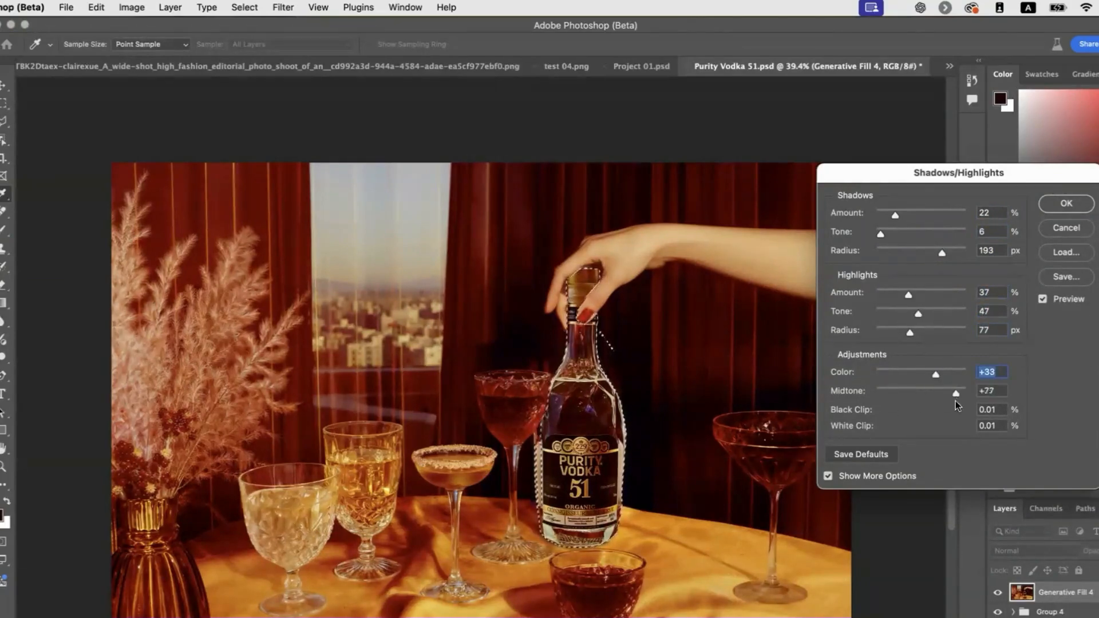
pyautogui.press('Return')
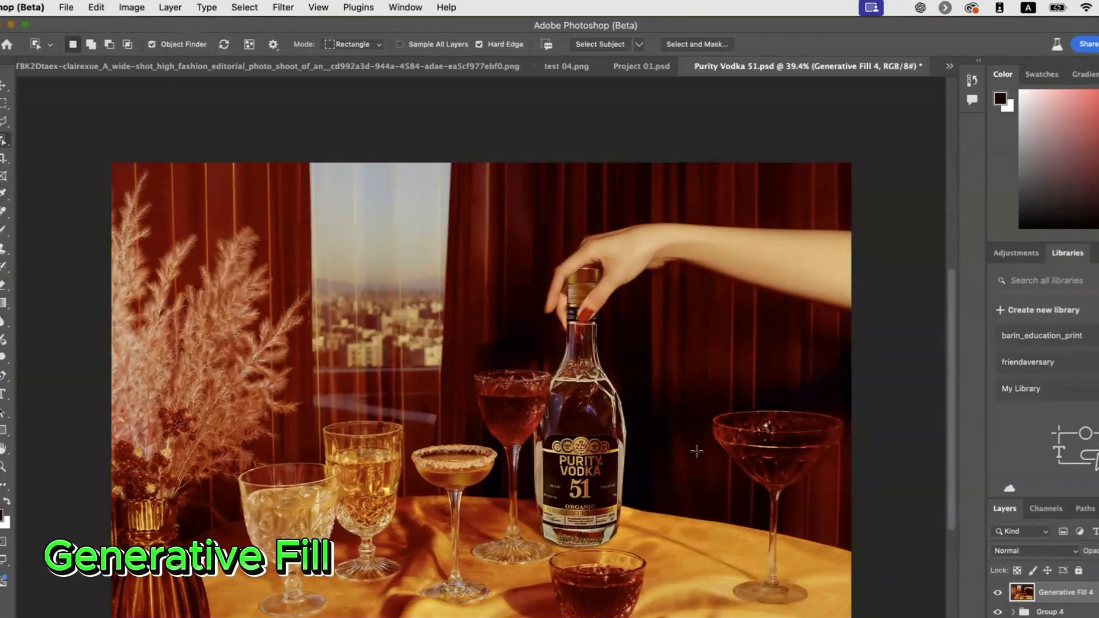
# Try to regenerate the lassoed glass base of the bottle with several prompt-free Generative Fill variations.
pyautogui.scroll(-3, 696, 452)
pyautogui.scroll(6, 693, 450)
pyautogui.press('l')
pyautogui.click(513, 467)
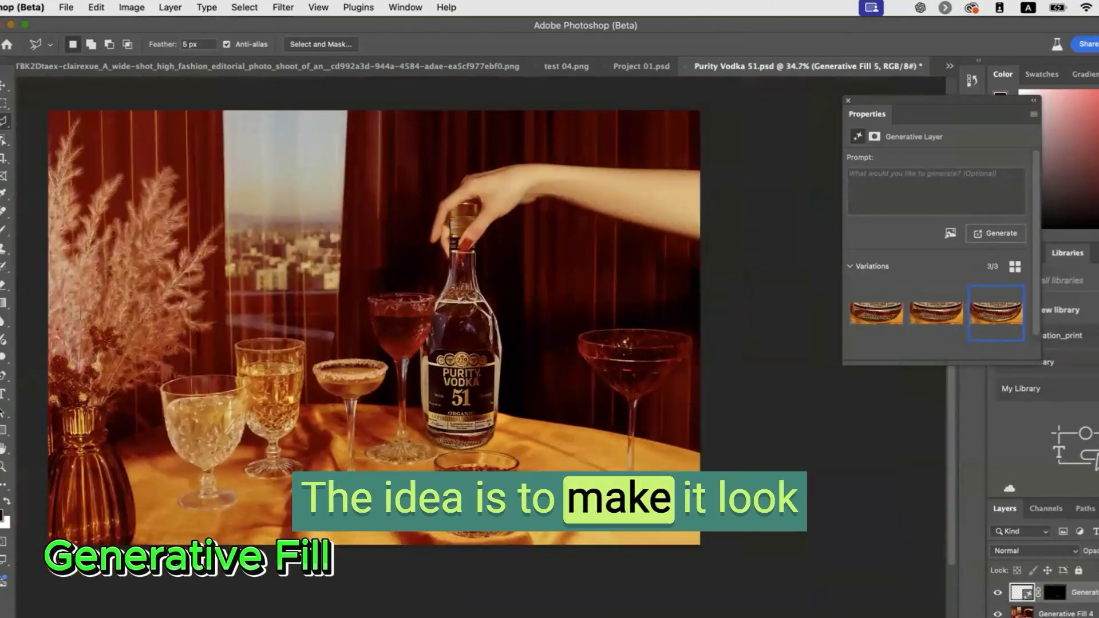
pyautogui.click(996, 233)
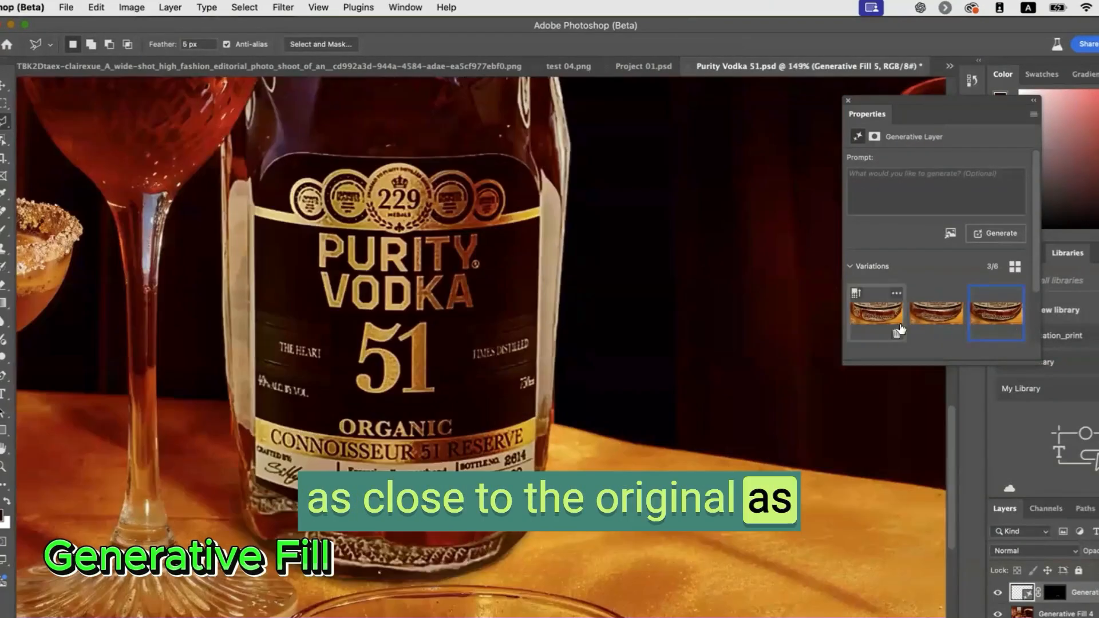
pyautogui.click(998, 233)
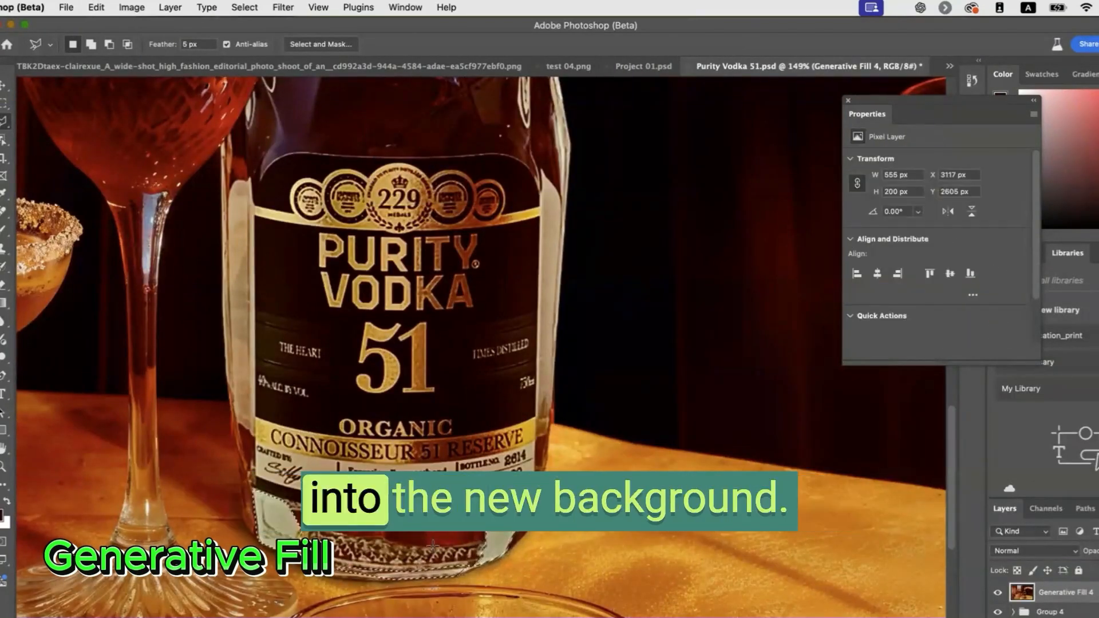
# Apply a prompt-free Generative Fill to the selected glass base of the bottle and choose the second variation.
pyautogui.rightClick(432, 542)
pyautogui.click(458, 611)
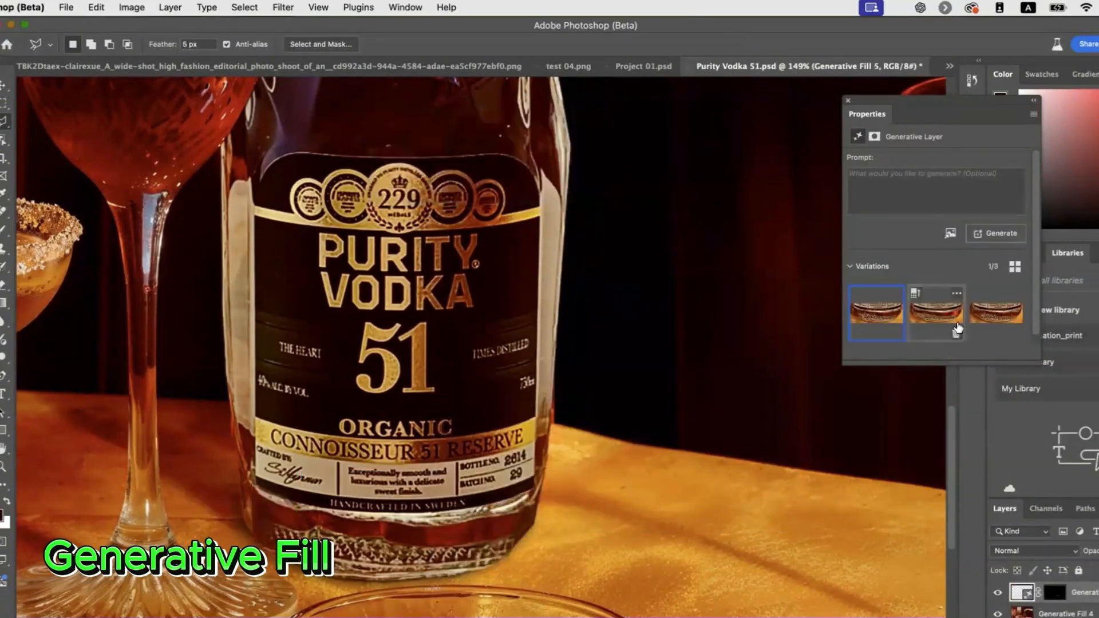
pyautogui.click(958, 329)
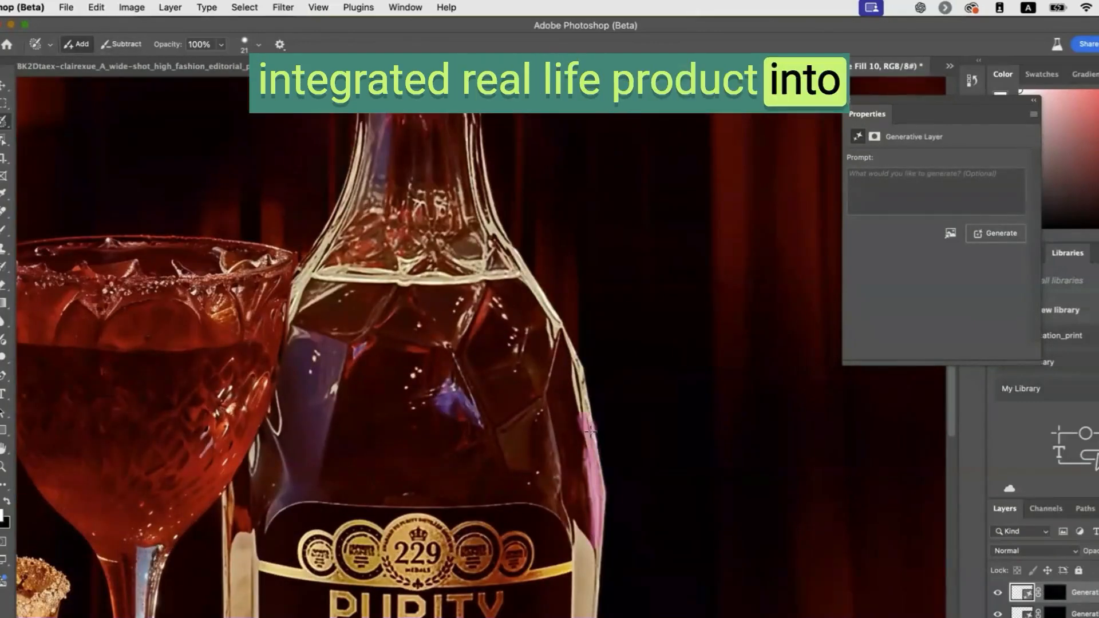
# Generate prompt-free fills for the brushed selections along the bottle's right glass edge and shoulder.
pyautogui.click(1009, 231)
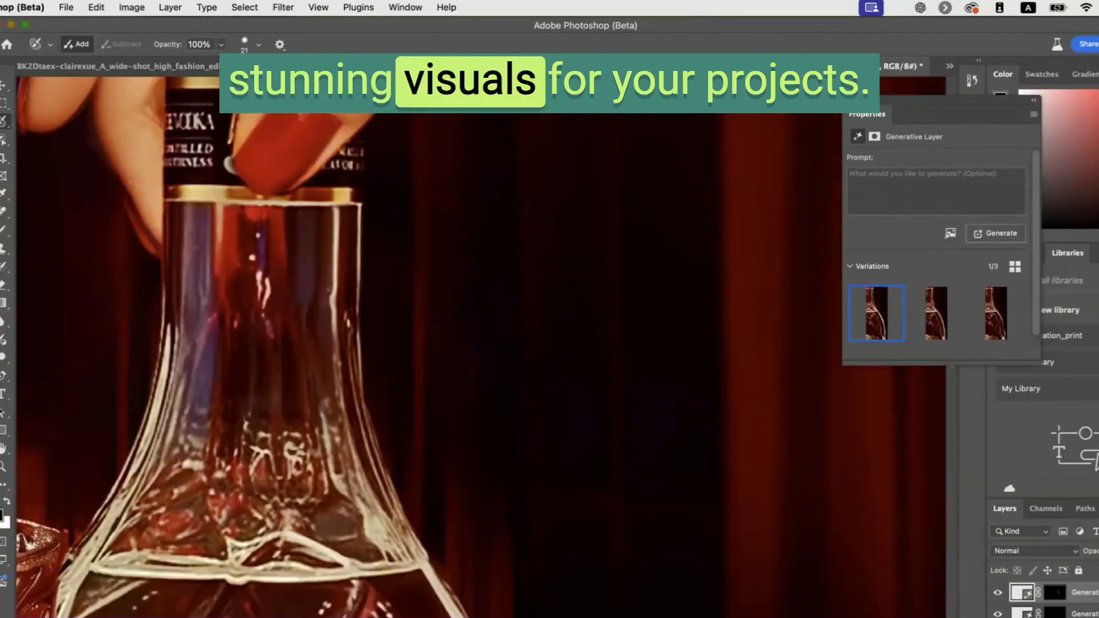
pyautogui.click(996, 233)
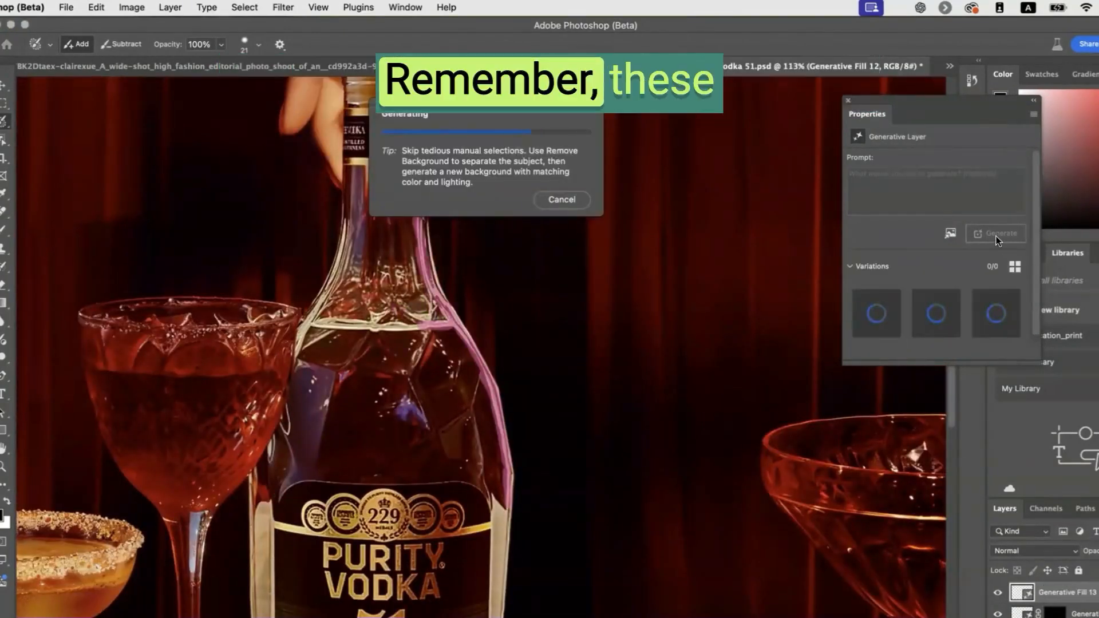